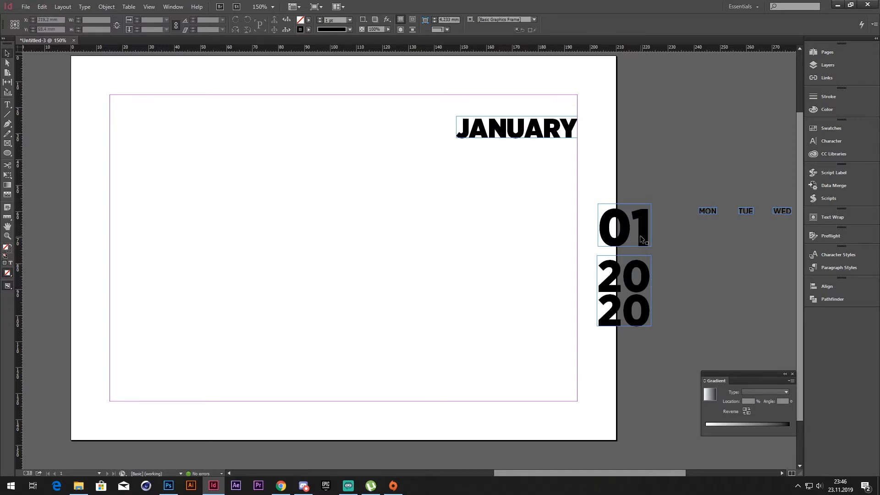
# - Move the 01 and 2020 text frames onto the page and put the year on a single line in a widened frame
pyautogui.moveTo(641, 239); pyautogui.dragTo(263, 182)
pyautogui.moveTo(633, 297); pyautogui.dragTo(367, 239)
pyautogui.doubleClick(316, 231)
pyautogui.press('Delete')
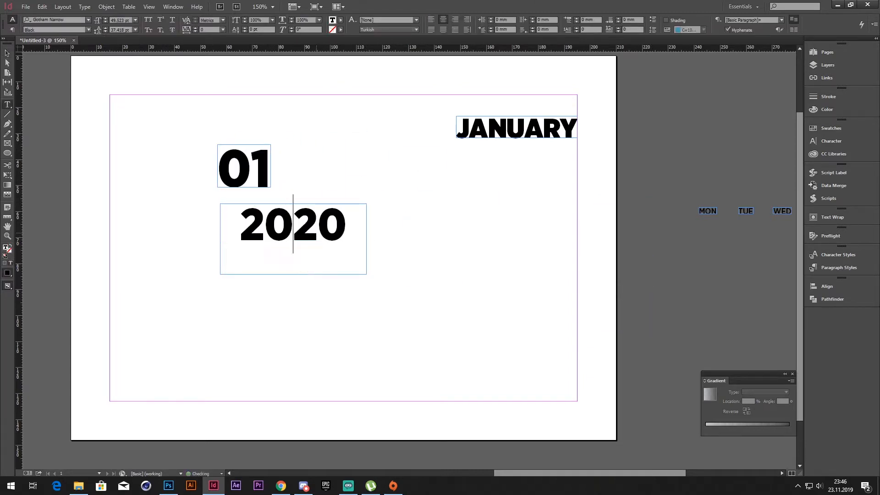
pyautogui.hotkey('ctrl', 'a')
pyautogui.hotkey('ctrl', 'x')
pyautogui.hotkey('ctrl', 'v')
pyautogui.press('Escape')
# - Move the row of weekday labels onto the page so it ends at the right margin
pyautogui.hscroll(5, 558, 246)
pyautogui.moveTo(405, 246); pyautogui.dragTo(493, 261)
pyautogui.hscroll(-5, 418, 255)
# - Move the 2020, 01 and JANUARY text frames off the page onto the pasteboard
pyautogui.click(292, 249)
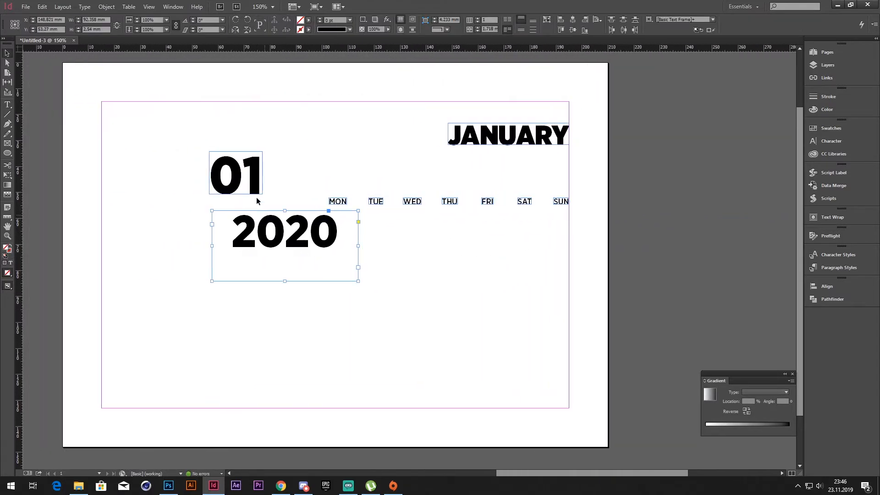
pyautogui.keyDown('shift'); pyautogui.click(236, 182); pyautogui.keyUp('shift')
pyautogui.moveTo(236, 182); pyautogui.dragTo(662, 175)
pyautogui.moveTo(551, 137); pyautogui.dragTo(728, 132)
# - Place the dark-haired woman's portrait photo from the Unsplash folder at the page's left margin, filling the full height between the margins
pyautogui.hotkey('ctrl', 'd')
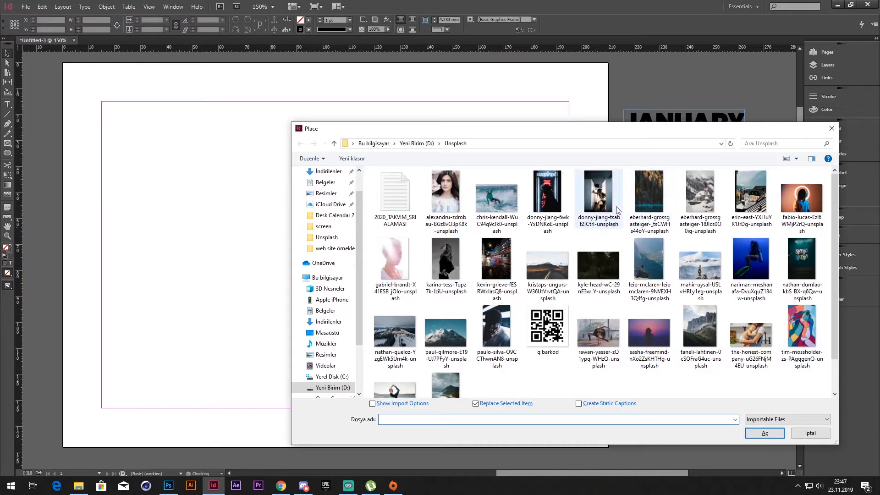
pyautogui.doubleClick(445, 192)
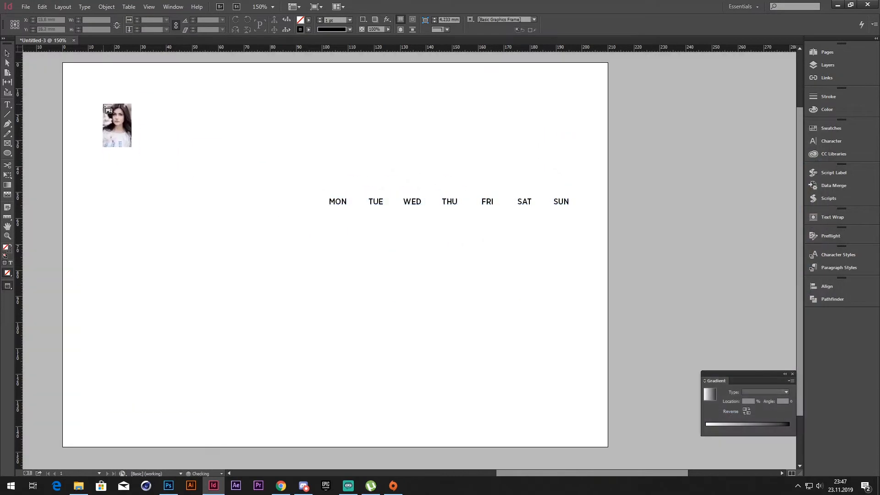
pyautogui.moveTo(102, 102); pyautogui.dragTo(309, 410)
pyautogui.press('w')
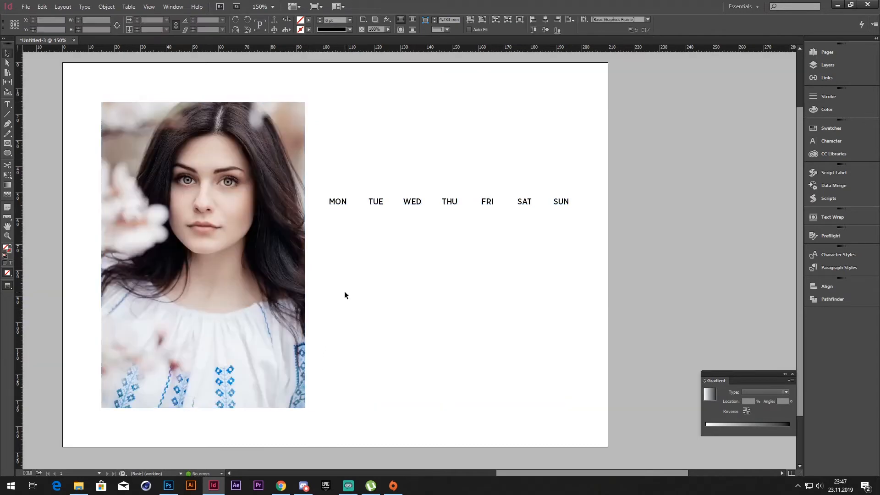
pyautogui.press('w')
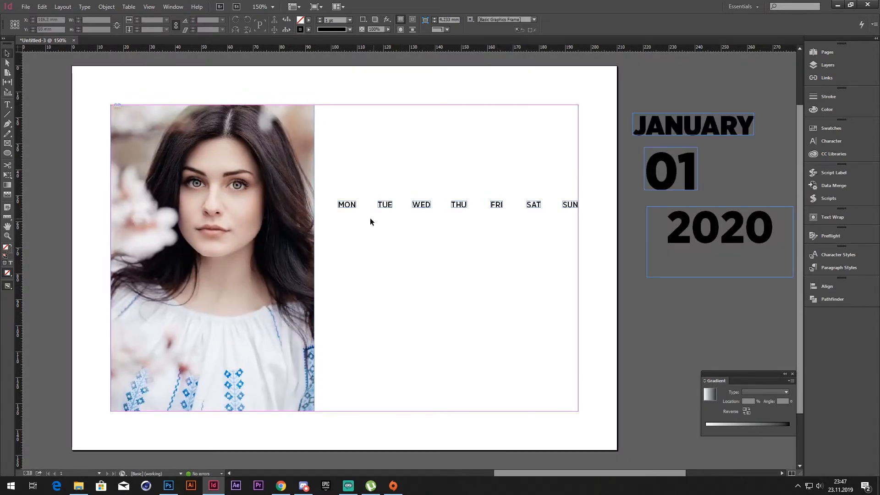
# - Distribute the seven weekday labels evenly across their row and check the layout in preview mode
pyautogui.moveTo(339, 229); pyautogui.dragTo(593, 193)
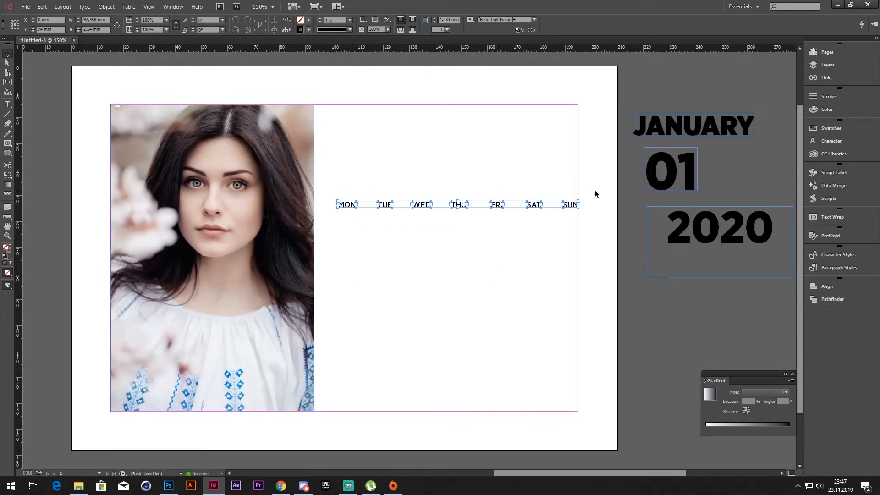
pyautogui.click(598, 20)
pyautogui.click(640, 21)
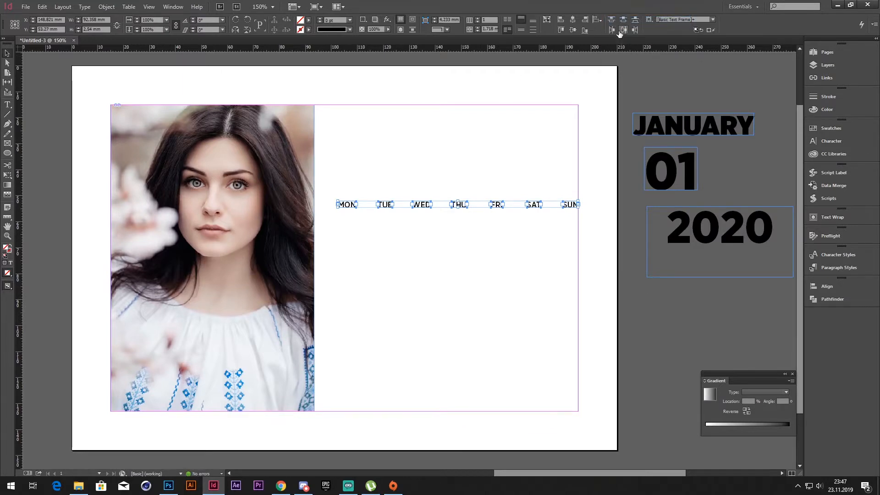
pyautogui.click(511, 134)
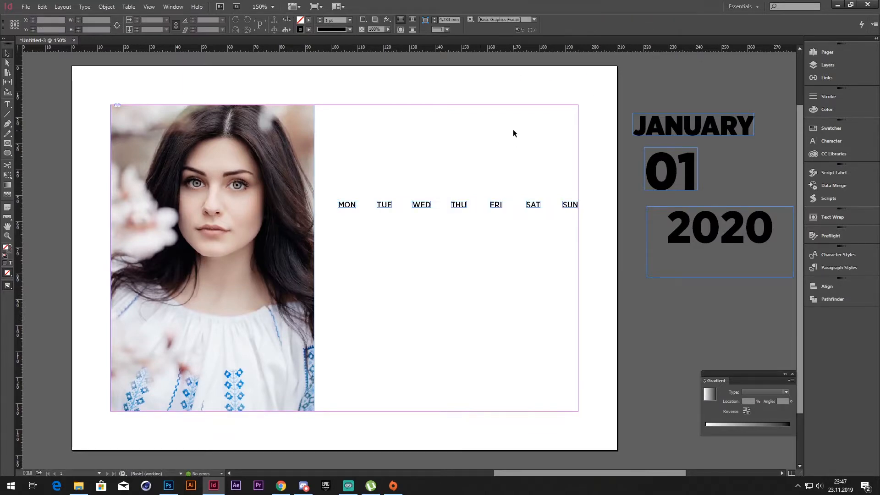
pyautogui.press('w')
pyautogui.moveTo(450, 145); pyautogui.dragTo(460, 140)
pyautogui.press('w')
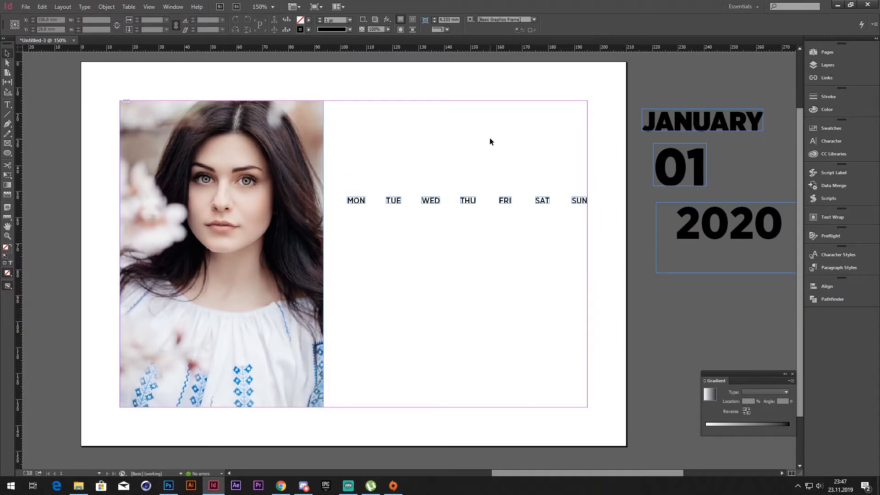
# - Fit the 2020 text frame on the pasteboard to its content
pyautogui.click(695, 226)
pyautogui.hotkey('ctrl', 'alt', 'c')
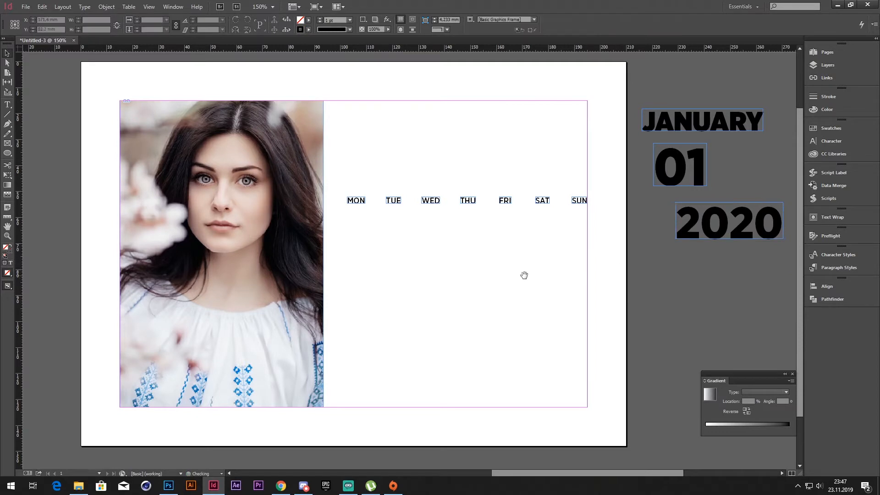
# - Draw a text frame about 12 mm wide and 12 mm high below MON and enter 1
pyautogui.moveTo(523, 275); pyautogui.dragTo(492, 274)
pyautogui.press('t')
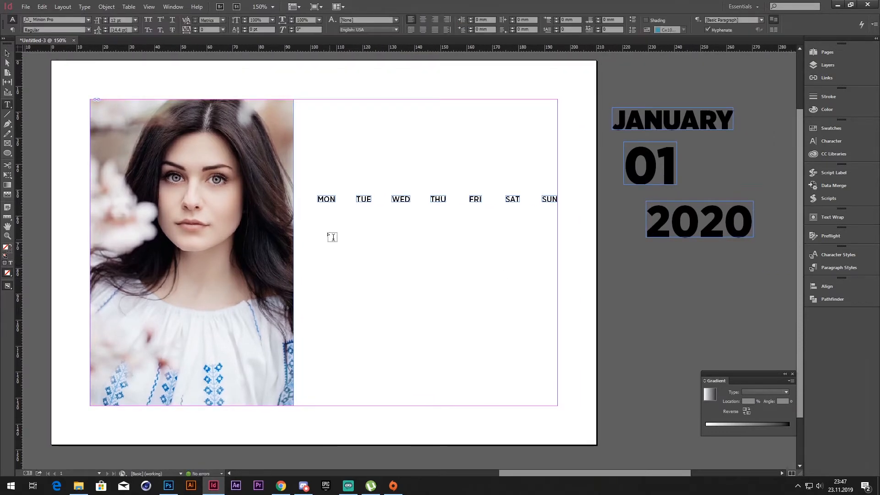
pyautogui.moveTo(313, 210); pyautogui.dragTo(344, 238)
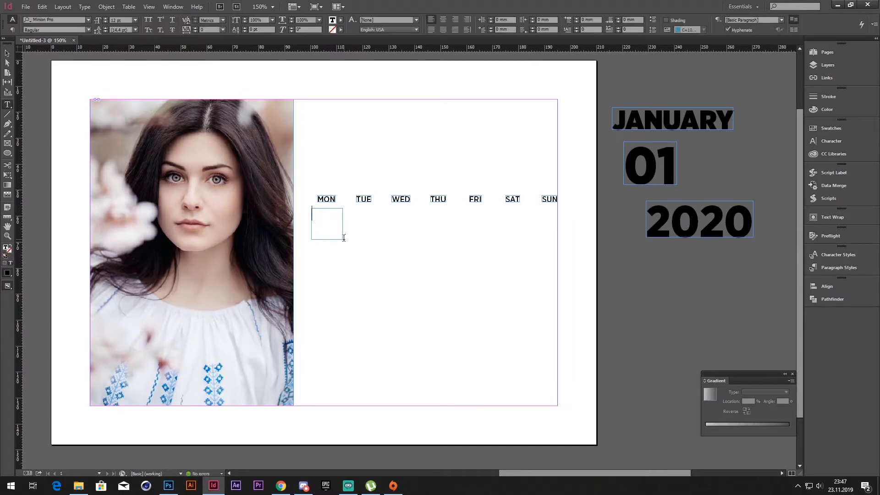
# - Format the digit below MON as Gotham Narrow Book, 16 pt, with centred alignment
pyautogui.hotkey('ctrl', 'a')
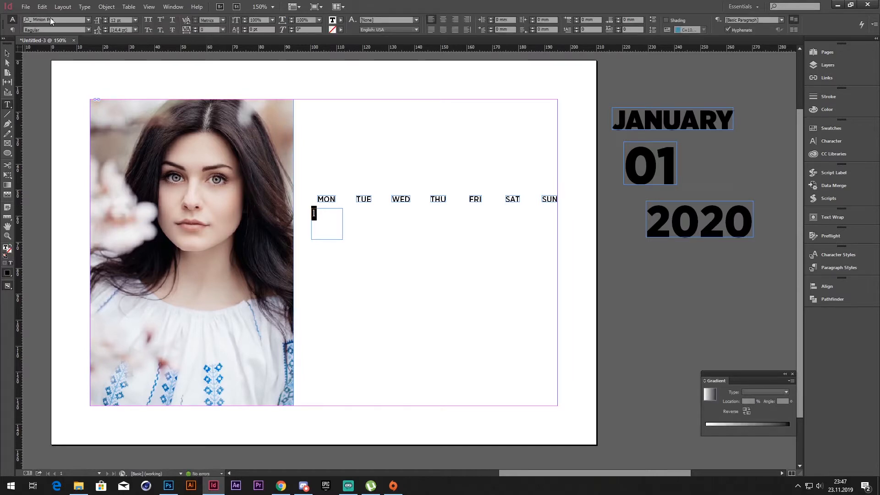
pyautogui.click(85, 20)
pyautogui.write('G')
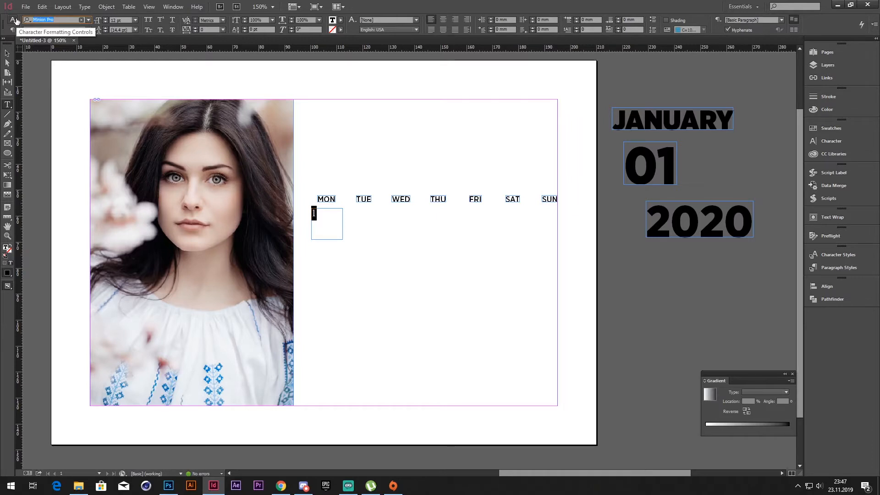
pyautogui.write('OTHA')
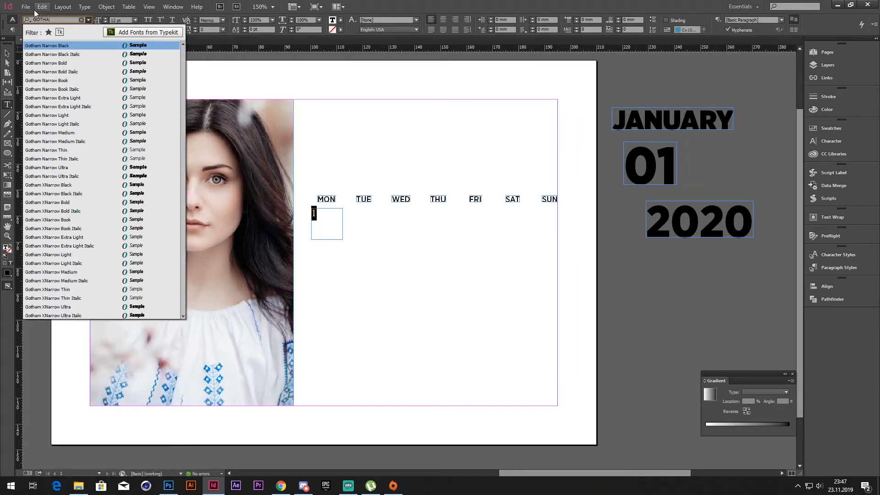
pyautogui.click(69, 80)
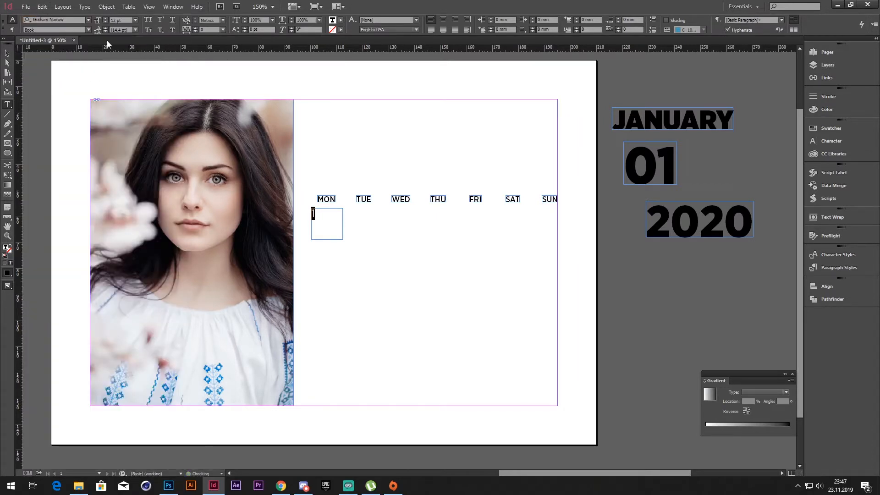
pyautogui.click(98, 21)
pyautogui.write('16')
pyautogui.press('Return')
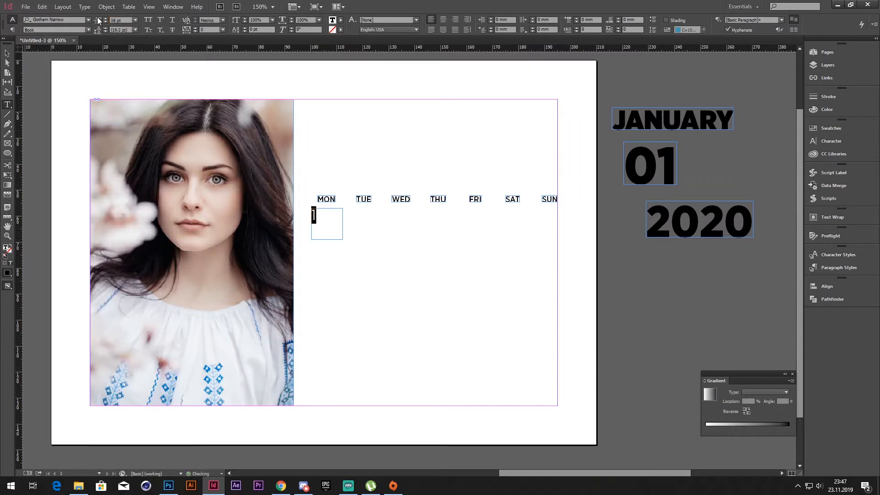
pyautogui.click(442, 21)
# - Fit the date frame below MON to its digit and extend its height to about 10 mm
pyautogui.press('Escape')
pyautogui.doubleClick(326, 239)
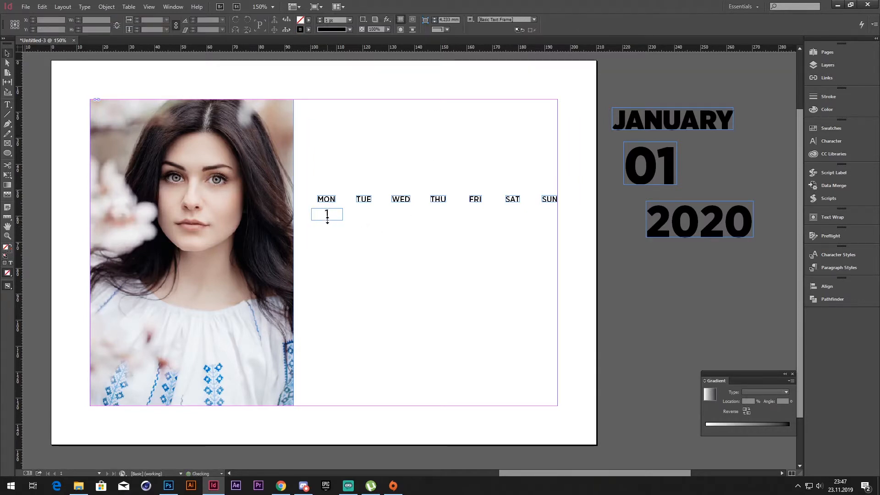
pyautogui.moveTo(327, 220); pyautogui.dragTo(400, 229)
pyautogui.press('w')
pyautogui.hscroll(2, 324, 256)
pyautogui.press('w')
# - Duplicate the date frame below each of the other weekdays and centre the SUN label horizontally with its frame
pyautogui.moveTo(401, 229); pyautogui.dragTo(509, 230)
pyautogui.moveTo(528, 273); pyautogui.dragTo(515, 173)
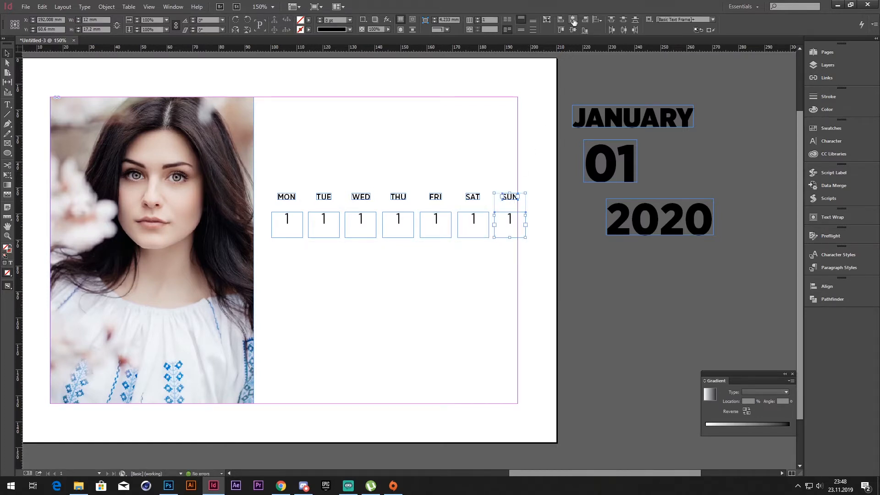
# - Distribute the seven date frames evenly across the row by their horizontal centres
pyautogui.moveTo(527, 257); pyautogui.dragTo(273, 220)
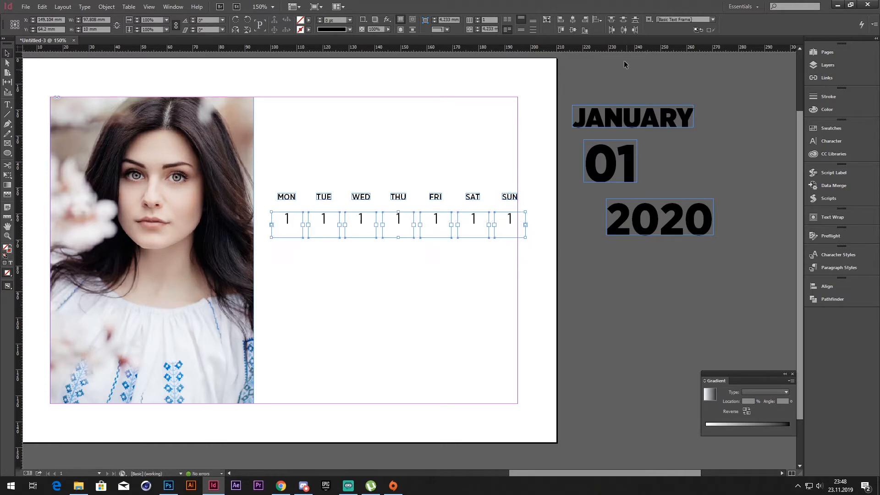
pyautogui.click(625, 31)
pyautogui.click(526, 175)
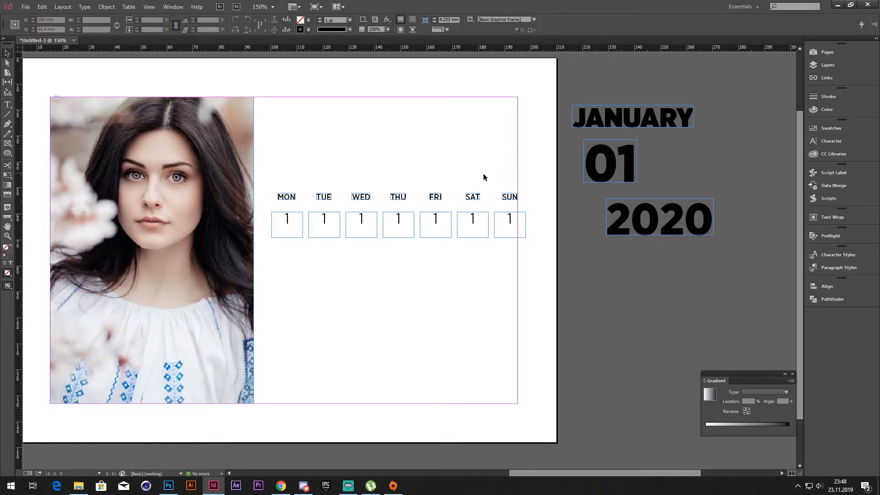
# - Centre the FRI, THU, WED, TUE and MON labels horizontally with their date frames, one column at a time
pyautogui.moveTo(457, 166); pyautogui.dragTo(434, 245)
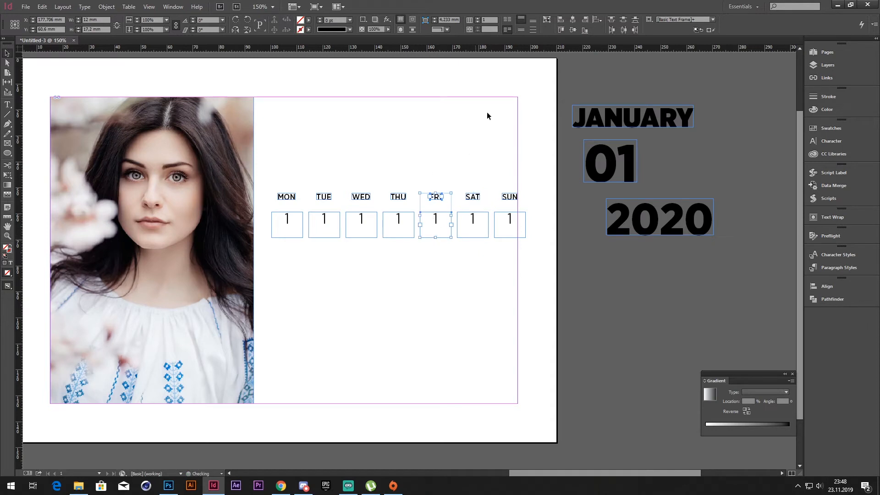
pyautogui.moveTo(407, 181); pyautogui.dragTo(393, 234)
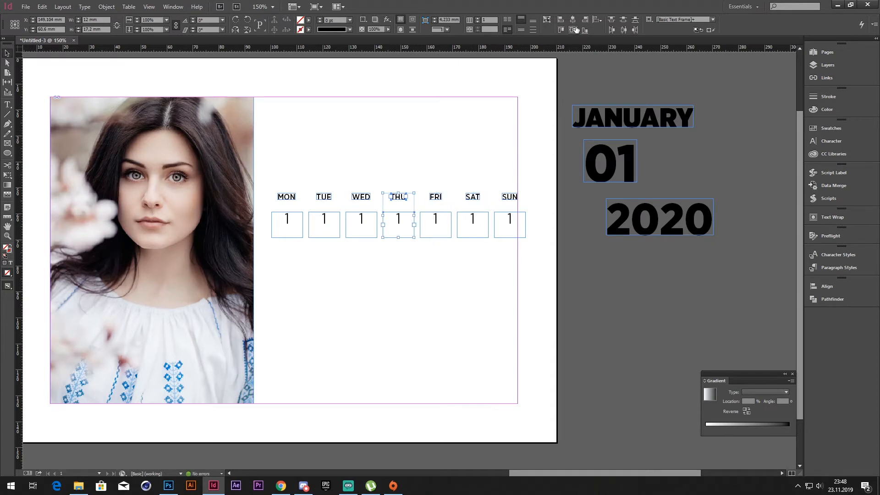
pyautogui.moveTo(479, 265); pyautogui.dragTo(265, 153)
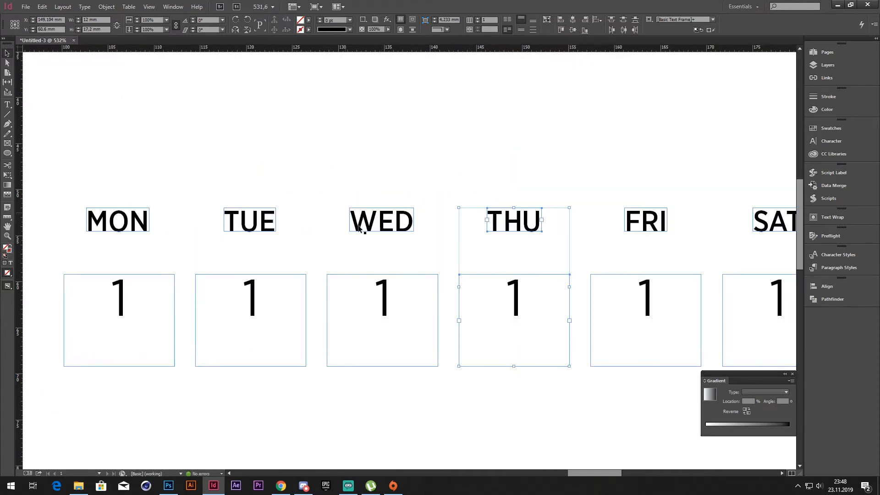
pyautogui.moveTo(384, 188); pyautogui.dragTo(411, 260)
pyautogui.click(574, 23)
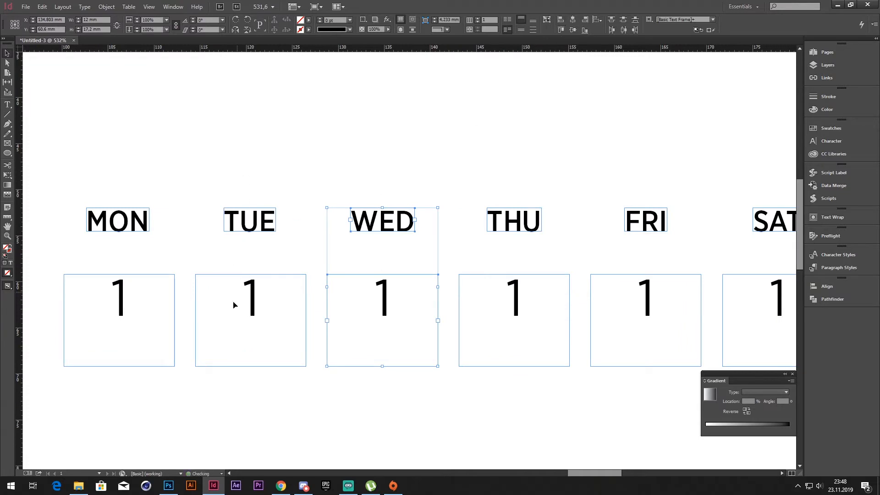
pyautogui.moveTo(248, 185); pyautogui.dragTo(233, 305)
pyautogui.click(573, 22)
pyautogui.moveTo(126, 182); pyautogui.dragTo(117, 306)
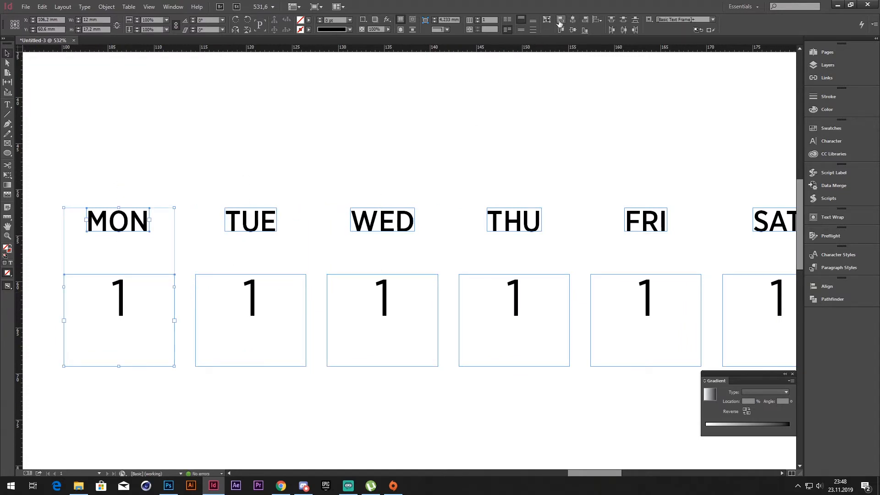
pyautogui.click(572, 22)
pyautogui.click(441, 195)
# - Thread the date frame below MON through the frames below TUE, WED and THU
pyautogui.keyDown('ctrl'); pyautogui.keyDown('alt'); pyautogui.click(419, 304); pyautogui.keyUp('alt'); pyautogui.keyUp('ctrl')
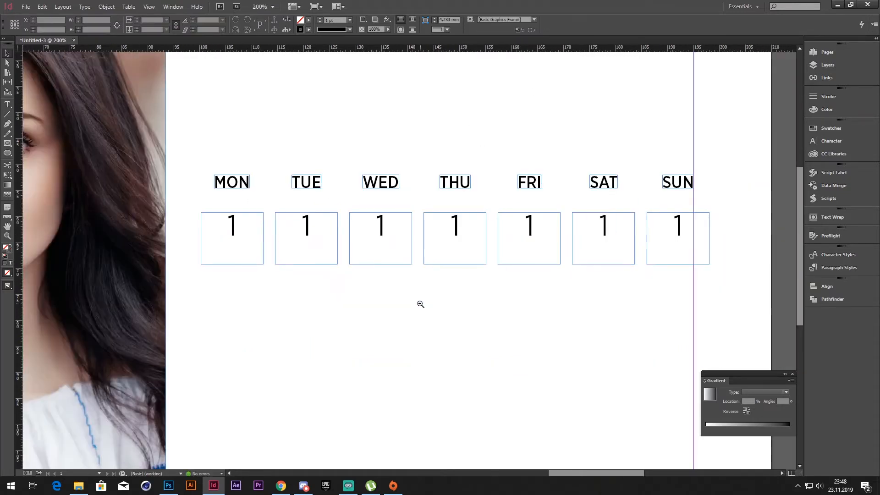
pyautogui.moveTo(491, 212); pyautogui.dragTo(461, 222)
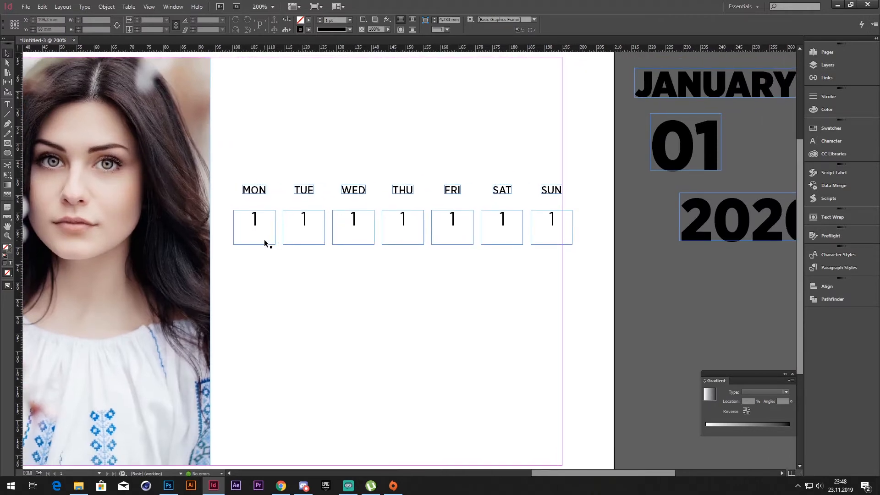
pyautogui.click(276, 230)
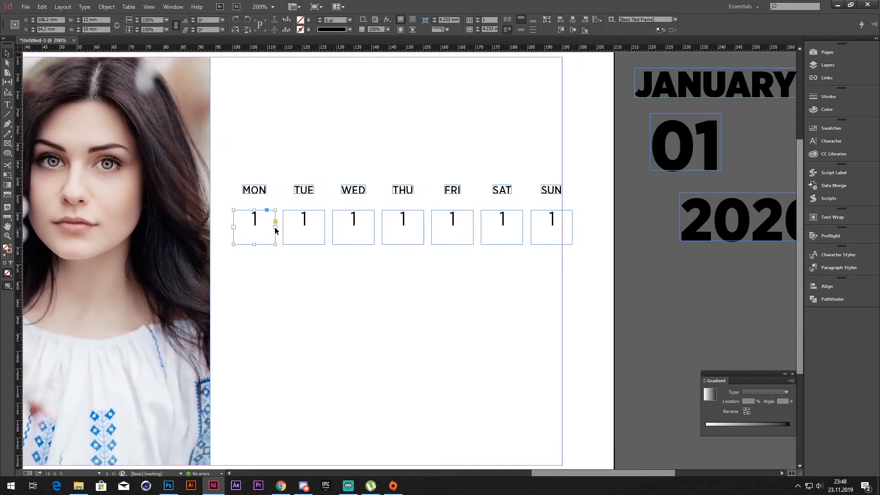
pyautogui.click(276, 233)
pyautogui.click(304, 236)
pyautogui.click(325, 231)
pyautogui.click(367, 234)
pyautogui.click(374, 230)
pyautogui.click(411, 233)
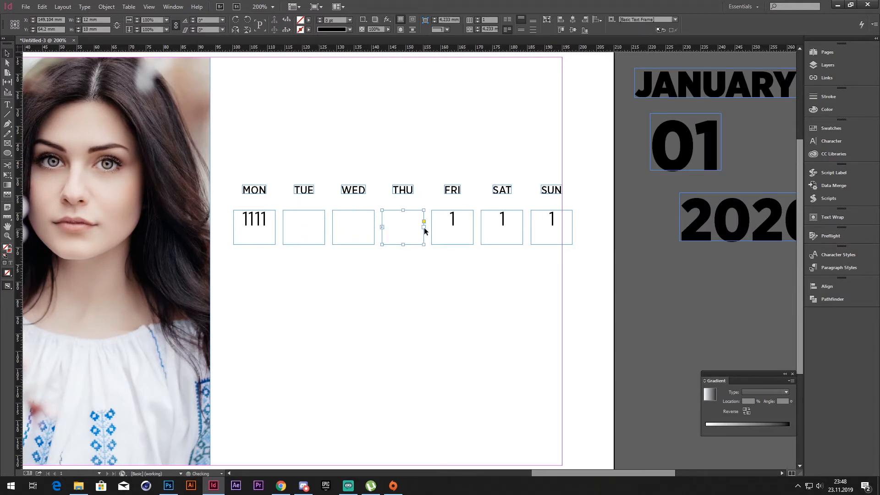
# - Continue the text thread from the THU date frame through the frames below FRI, SAT and SUN
pyautogui.click(424, 227)
pyautogui.click(468, 233)
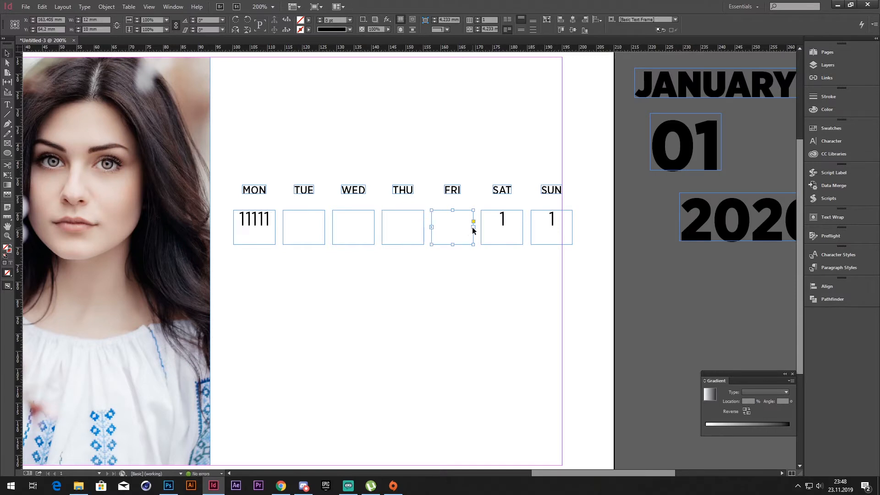
pyautogui.click(473, 227)
pyautogui.click(508, 234)
pyautogui.click(523, 228)
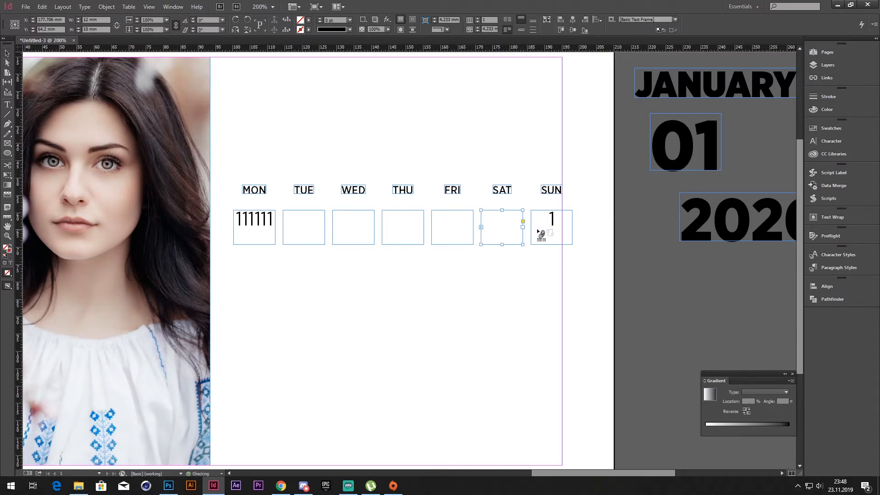
pyautogui.click(546, 235)
# - Remove the row of 1s from the threaded date frames
pyautogui.click(463, 287)
pyautogui.press('t')
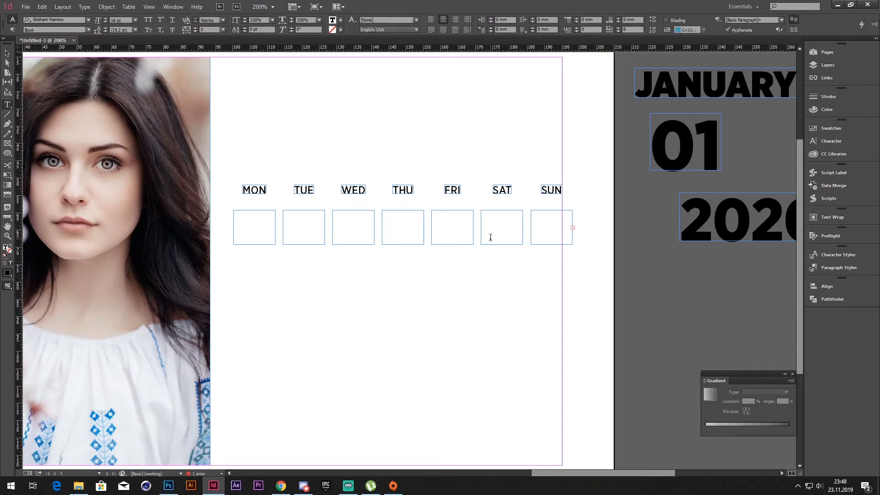
pyautogui.press('Escape')
pyautogui.click(538, 280)
pyautogui.keyDown('ctrl'); pyautogui.keyDown('alt'); pyautogui.click(449, 262); pyautogui.keyUp('alt'); pyautogui.keyUp('ctrl')
pyautogui.keyDown('ctrl'); pyautogui.keyDown('alt'); pyautogui.click(444, 262); pyautogui.keyUp('alt'); pyautogui.keyUp('ctrl')
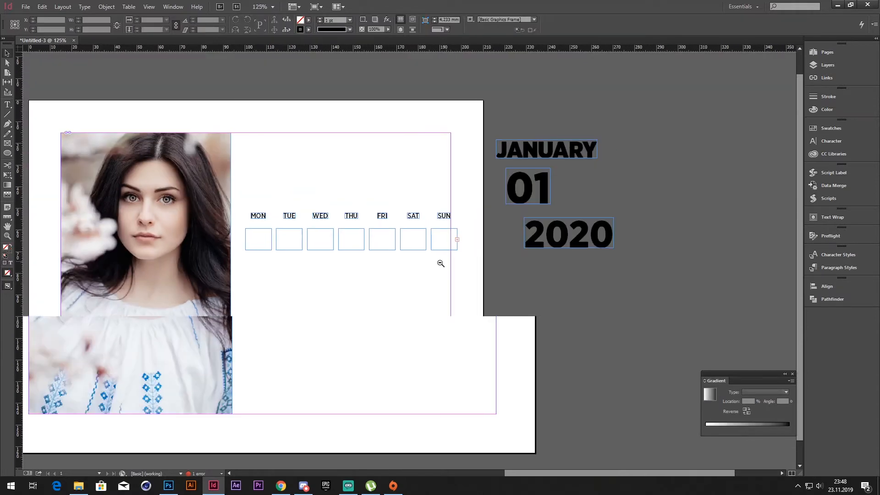
# - Duplicate the row of date frames directly below the first and thread the first row's SUN frame into the new row's MON frame
pyautogui.moveTo(417, 269); pyautogui.dragTo(359, 245)
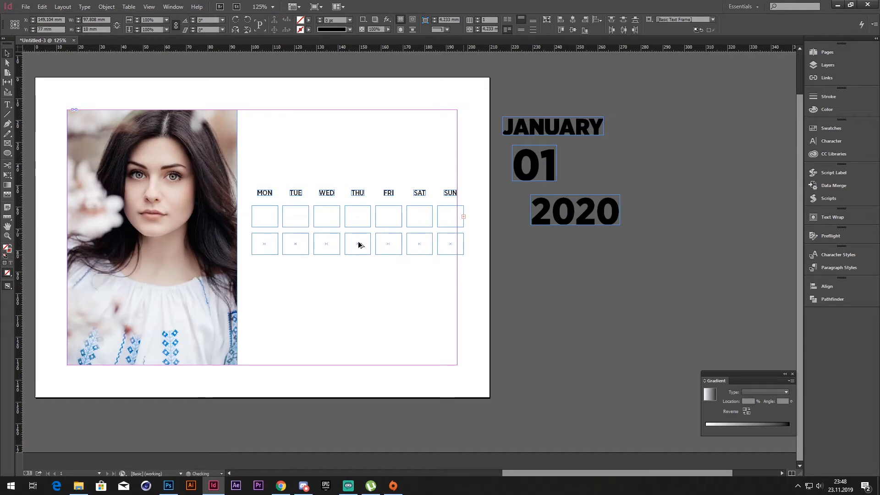
pyautogui.click(418, 280)
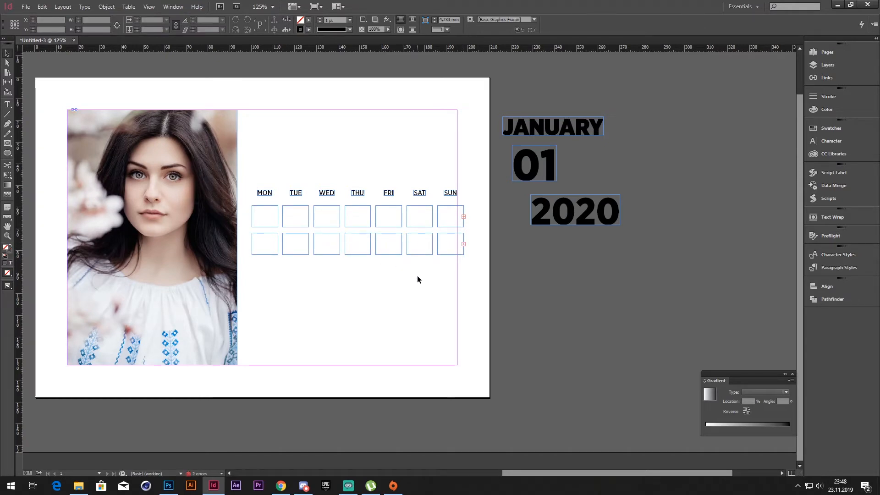
pyautogui.click(464, 220)
pyautogui.click(271, 247)
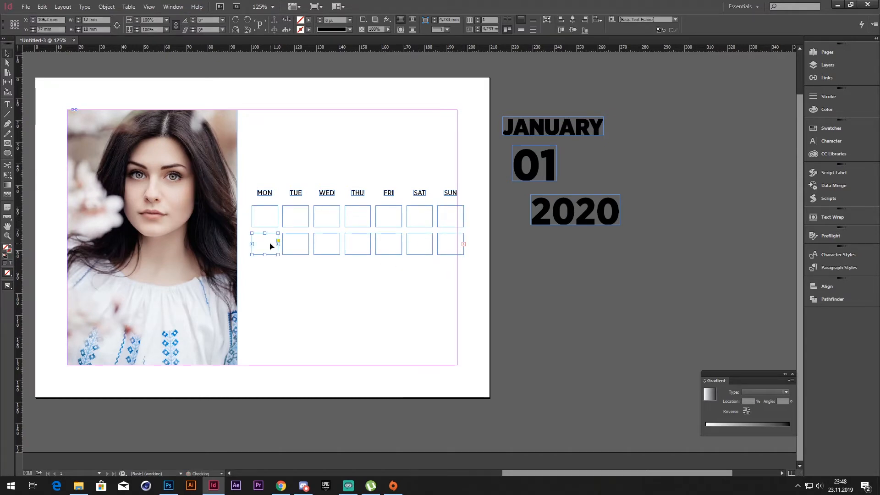
# - Duplicate both date rows below as rows three and four, and thread row two's SUN frame into row three's MON frame
pyautogui.moveTo(427, 291); pyautogui.dragTo(276, 277)
pyautogui.click(450, 247)
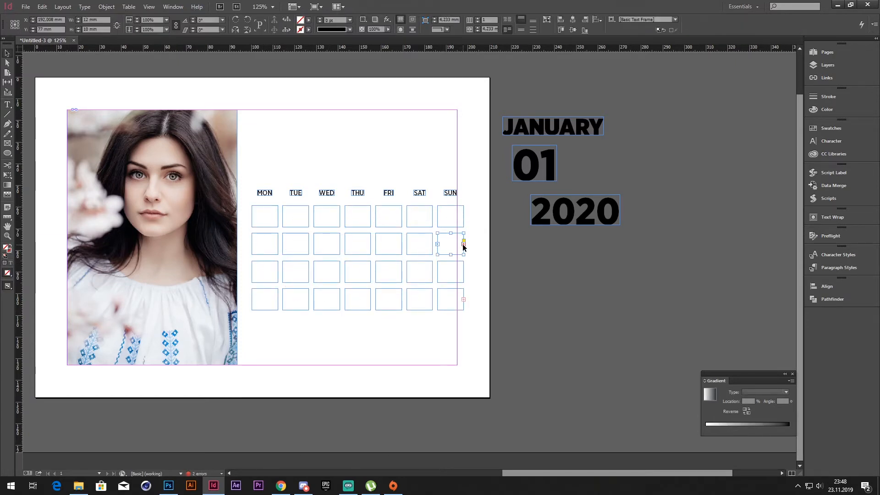
pyautogui.click(275, 273)
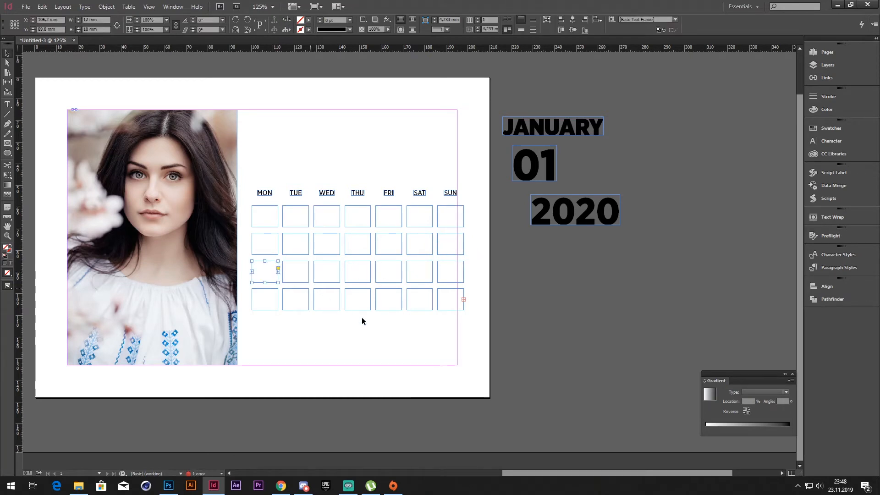
pyautogui.click(392, 330)
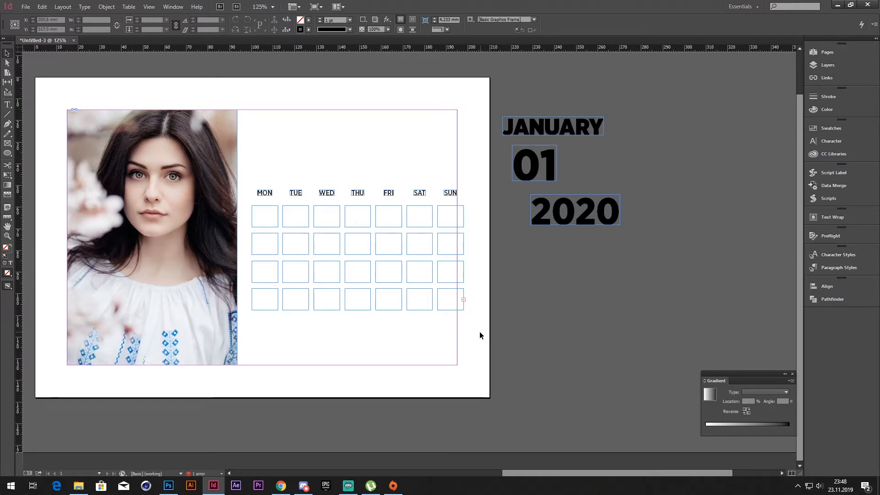
# - Duplicate two date rows below as rows five and six, and thread row four's SUN frame into row five's MON frame
pyautogui.moveTo(480, 333); pyautogui.dragTo(270, 324)
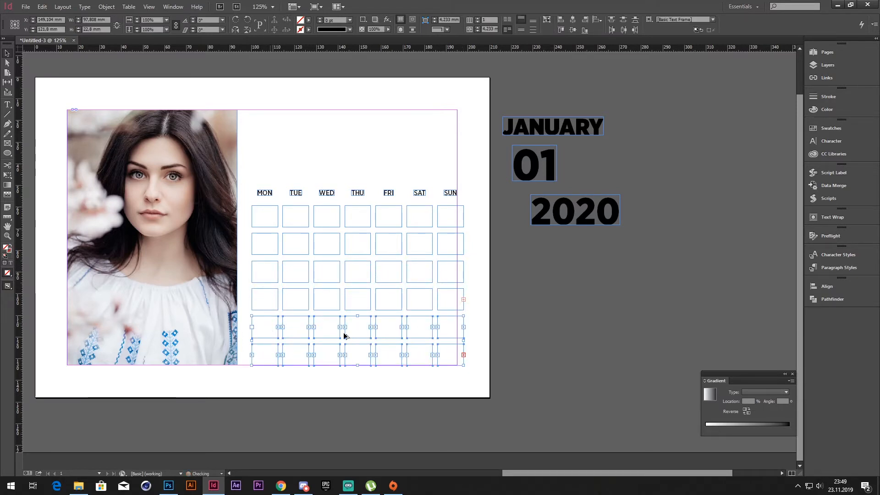
pyautogui.click(537, 346)
pyautogui.click(446, 309)
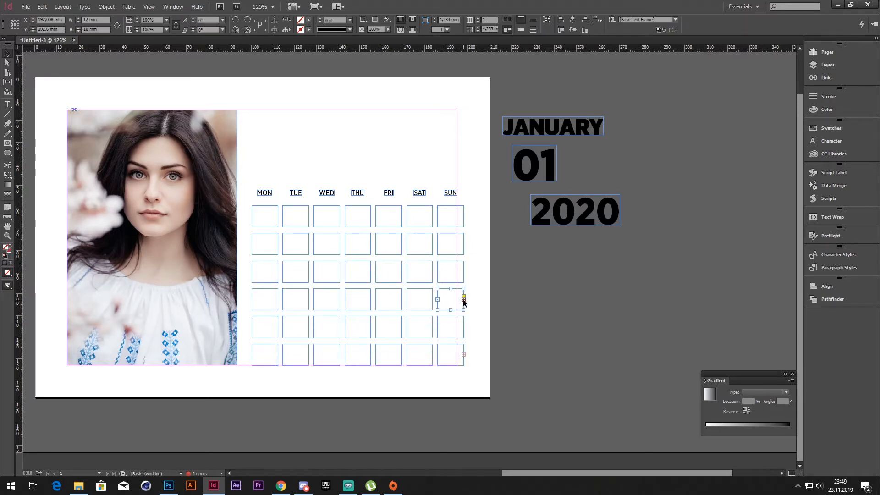
pyautogui.click(271, 330)
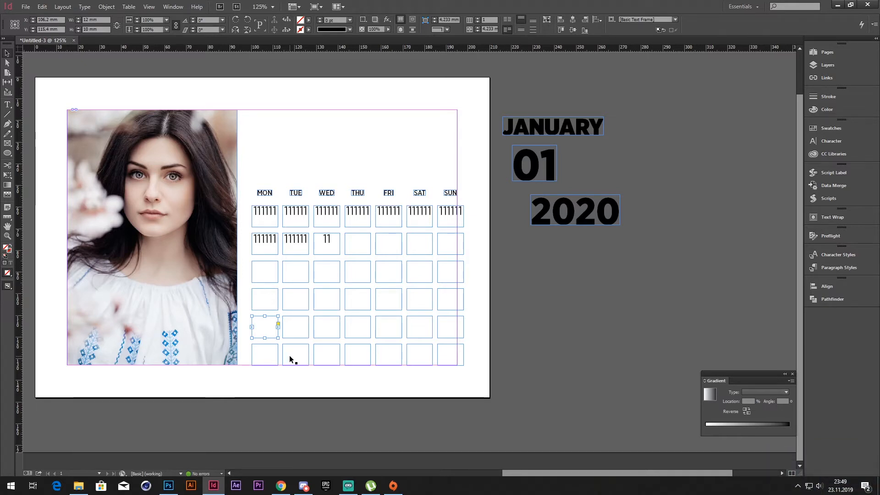
pyautogui.click(443, 400)
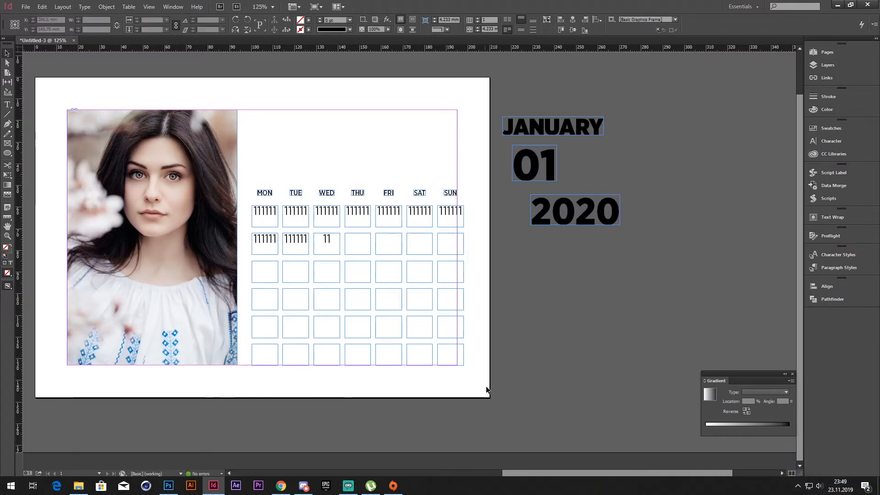
# - Clear all the test 1s filling the first two rows of date frames
pyautogui.press('w')
pyautogui.press('w')
pyautogui.press('t')
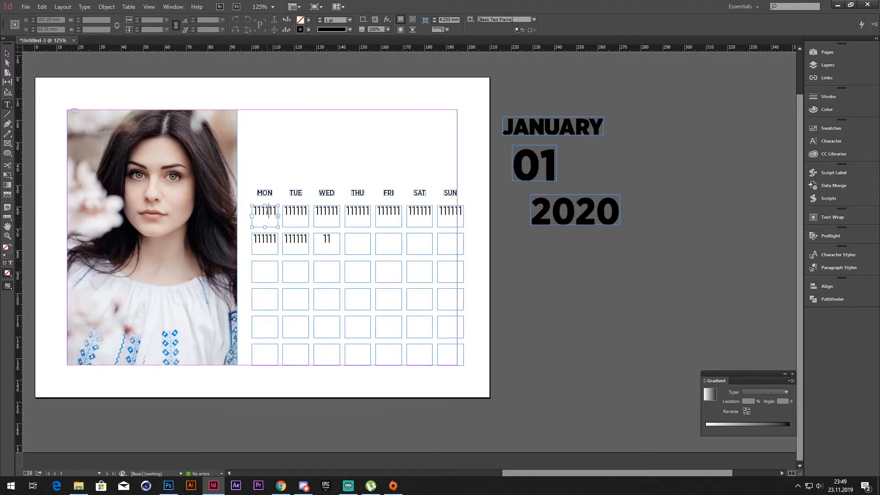
pyautogui.click(263, 218)
pyautogui.hotkey('ctrl', 'a')
pyautogui.press('Delete')
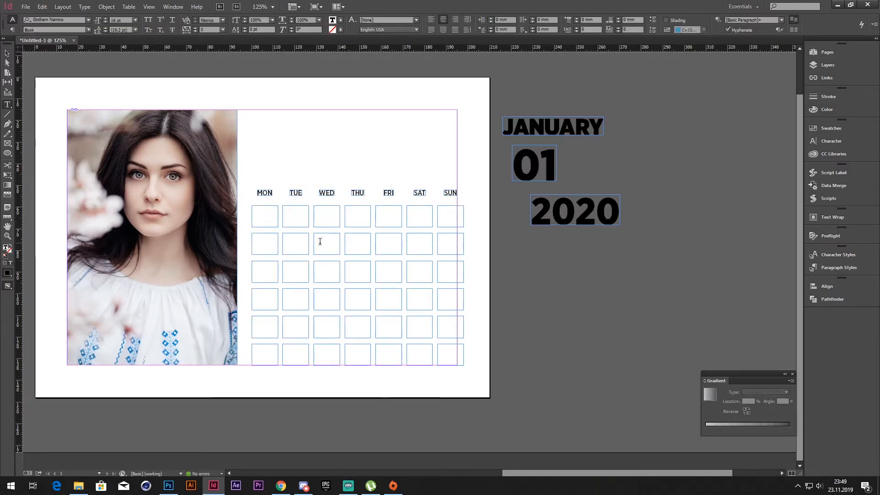
# - Enter the dates 01 to 09, one per frame, starting in the first frame below MON
pyautogui.write('01')
pyautogui.press('Tab')
pyautogui.write('02')
pyautogui.press('Tab')
pyautogui.write('03')
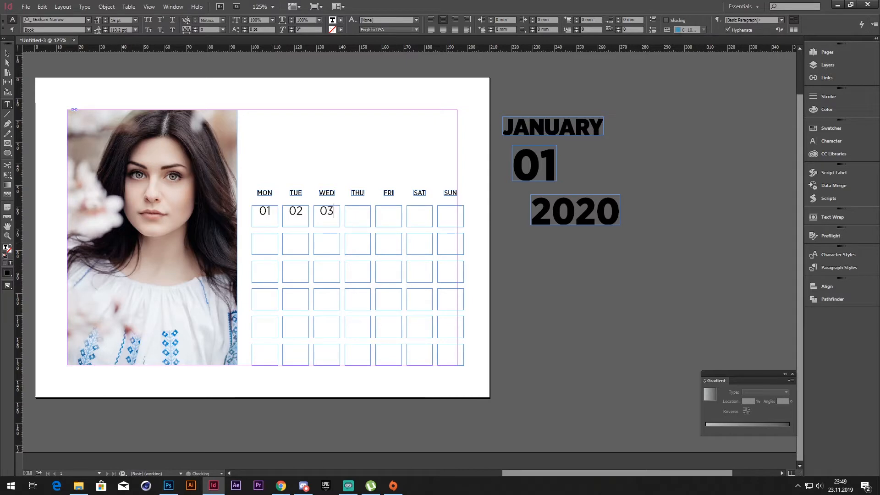
pyautogui.press('Tab')
pyautogui.write('05')
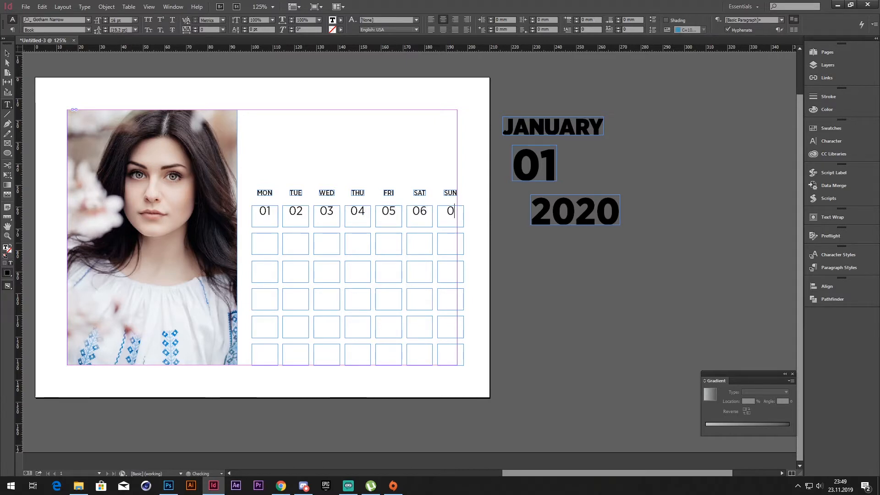
pyautogui.write('09')
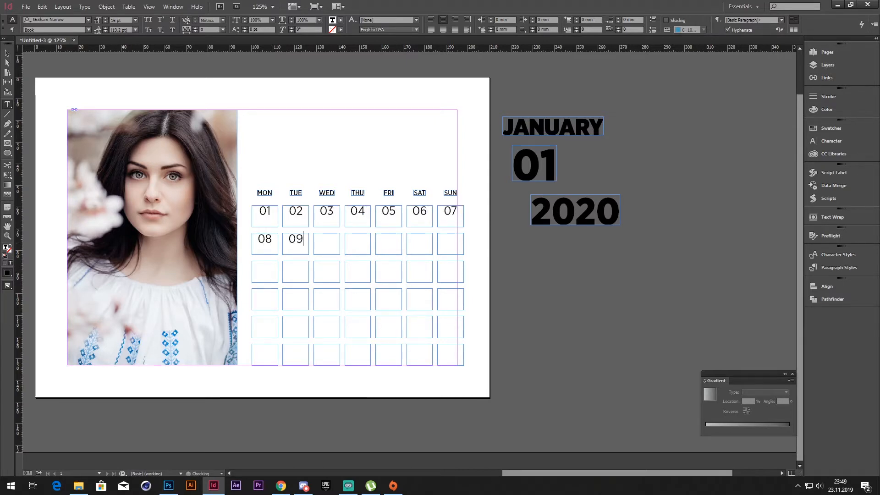
# - Continue the dates from 10 to 21, one per frame, through the end of the third row
pyautogui.press('Tab')
pyautogui.write('10')
pyautogui.press('Tab')
pyautogui.write('15')
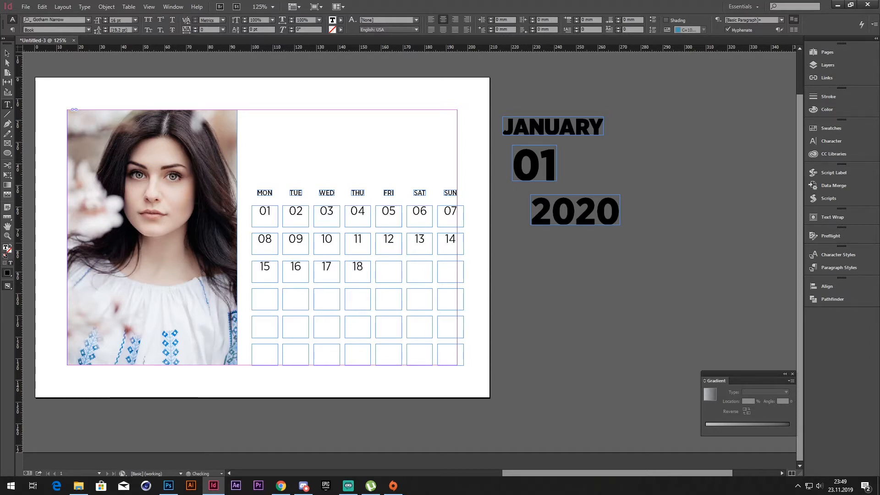
pyautogui.press('Tab')
pyautogui.write('1921')
# - Enter the remaining dates 22 to 31, one per frame, in the fourth and fifth rows
pyautogui.press('Tab')
pyautogui.write('2')
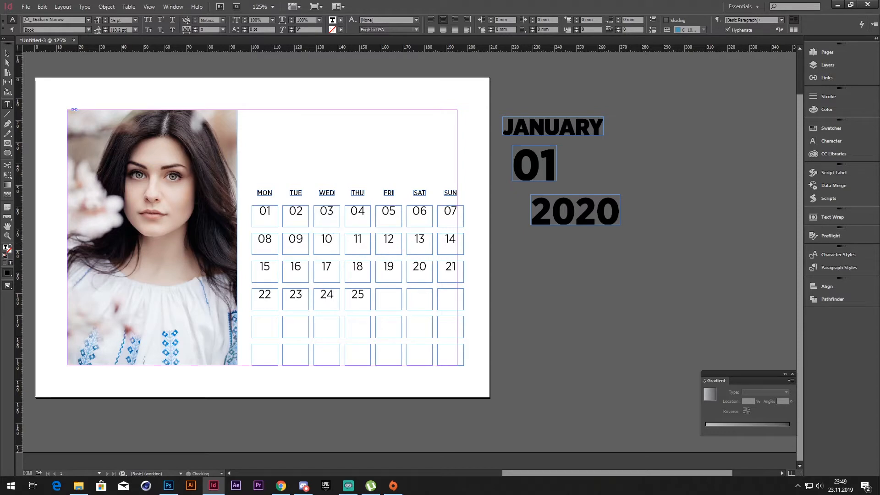
pyautogui.press('Tab')
pyautogui.write('28')
pyautogui.press('Tab')
pyautogui.write('29')
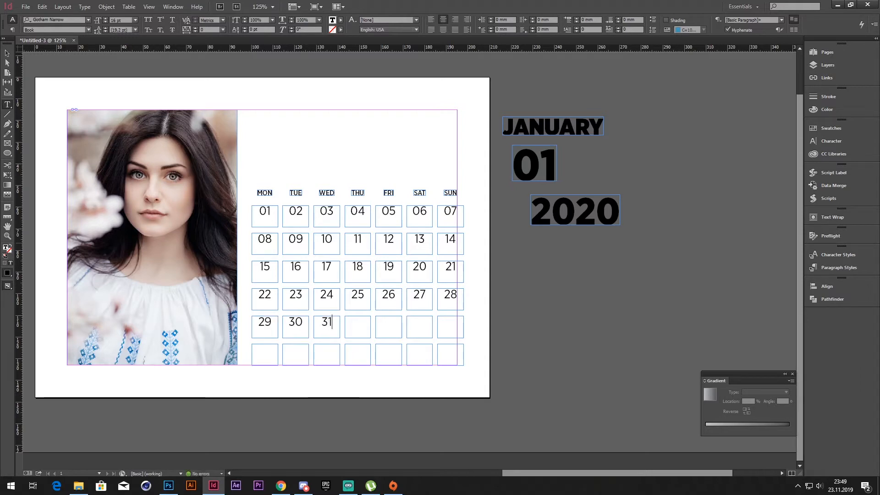
# - Shift all the dates six frames forward so that 01 falls below SUN
pyautogui.click(260, 212)
pyautogui.press('Tab')
pyautogui.press('Tab')
pyautogui.press('Tab')
pyautogui.press('Tab')
pyautogui.press('Tab')
pyautogui.press('Tab')
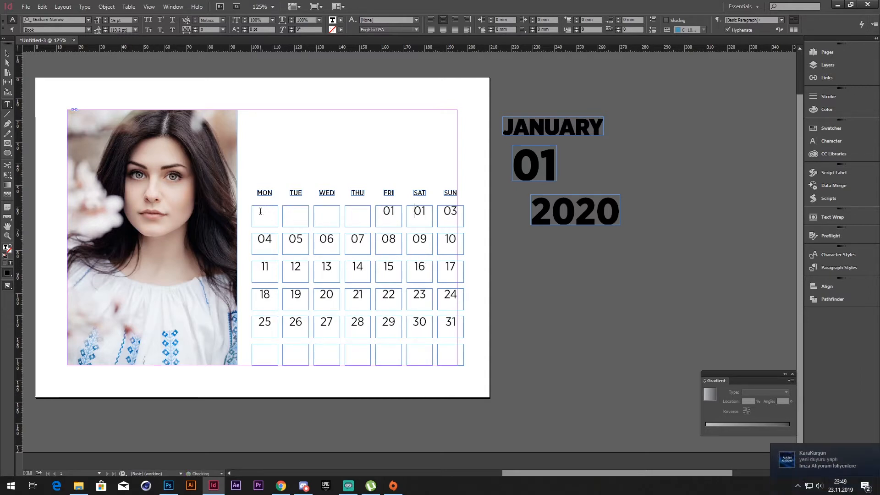
pyautogui.press('Escape')
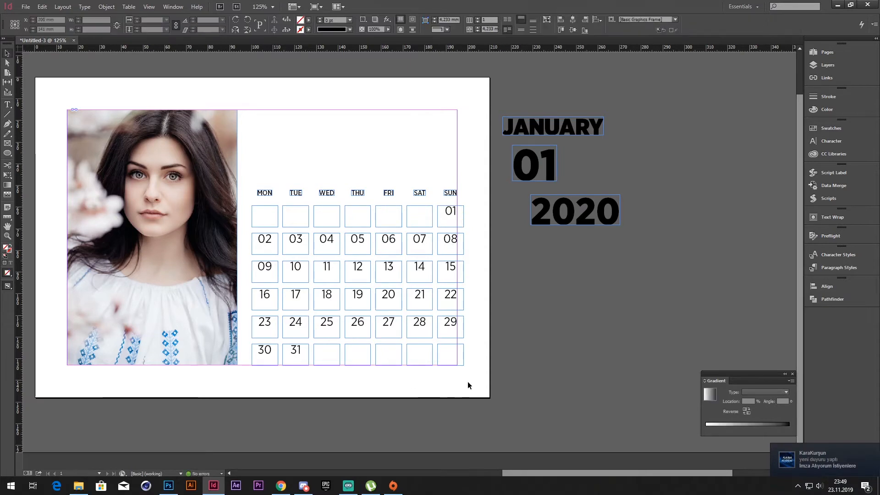
# - Delete the empty date frames after 31 in the last row and preview the page without frame edges
pyautogui.moveTo(467, 383); pyautogui.dragTo(331, 356)
pyautogui.press('Delete')
pyautogui.press('w')
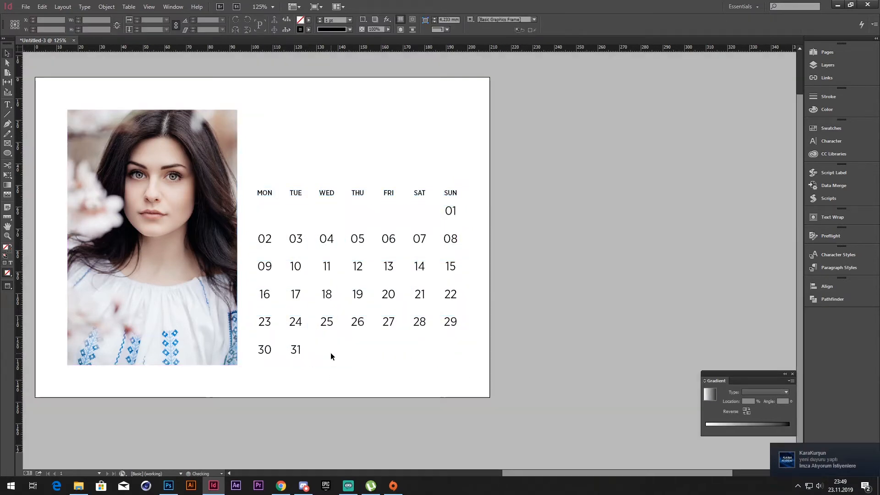
pyautogui.press('w')
pyautogui.moveTo(435, 361); pyautogui.dragTo(440, 365)
# - Check in the system calendar which weekday January 2020 starts on
pyautogui.click(842, 485)
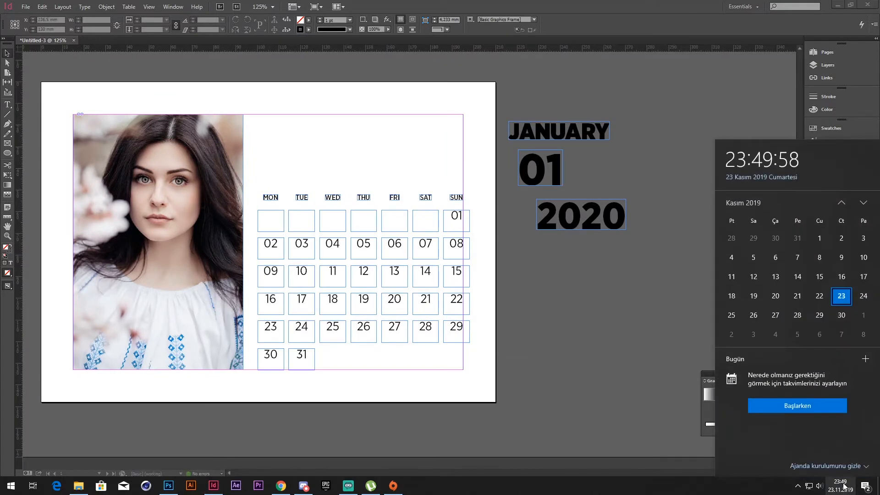
pyautogui.scroll(-1, 824, 317)
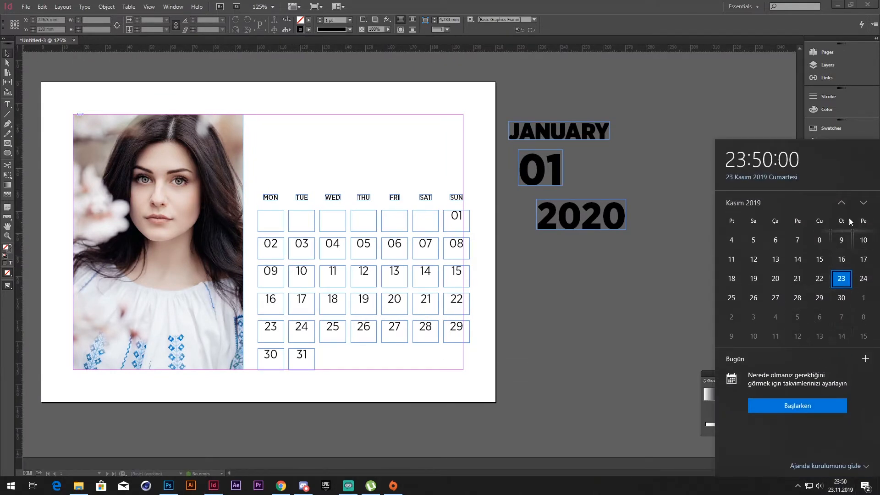
pyautogui.click(864, 203)
pyautogui.click(864, 203)
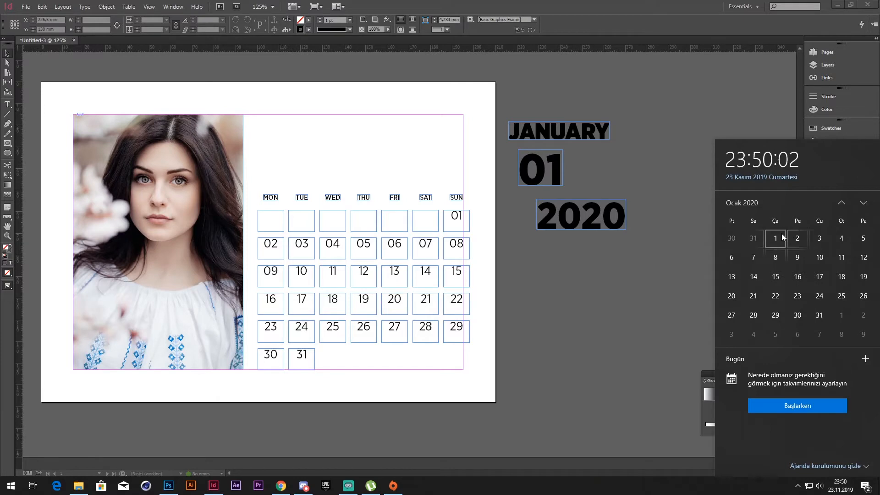
pyautogui.click(573, 283)
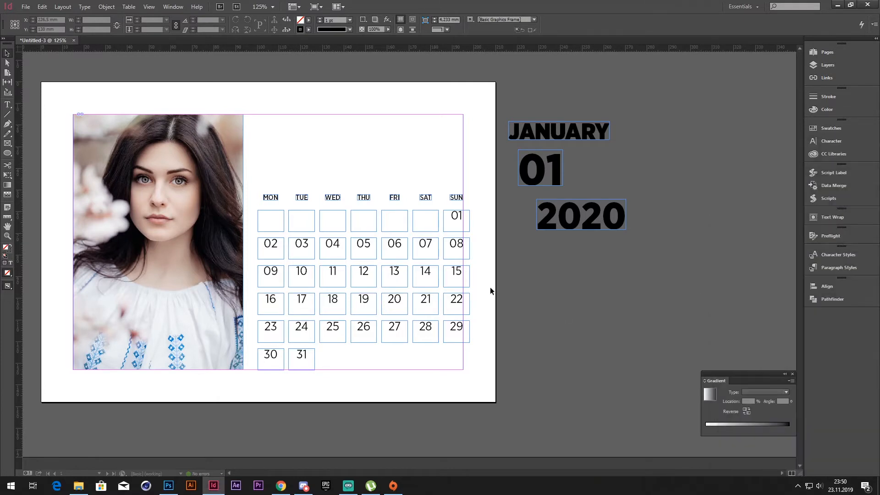
# - Shift the dates four frames back so that 01 falls below WED, and preview the page
pyautogui.click(360, 219)
pyautogui.click(360, 218)
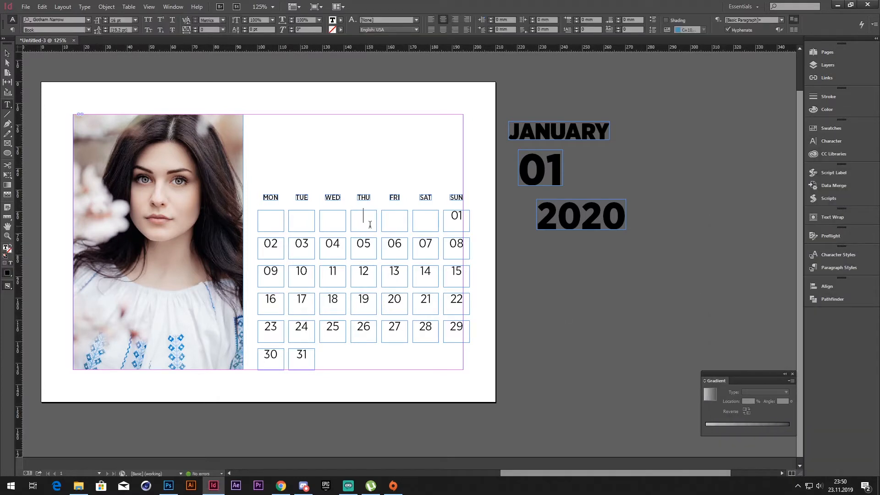
pyautogui.press('Delete')
pyautogui.press('Delete')
pyautogui.press('Delete')
pyautogui.press('Delete')
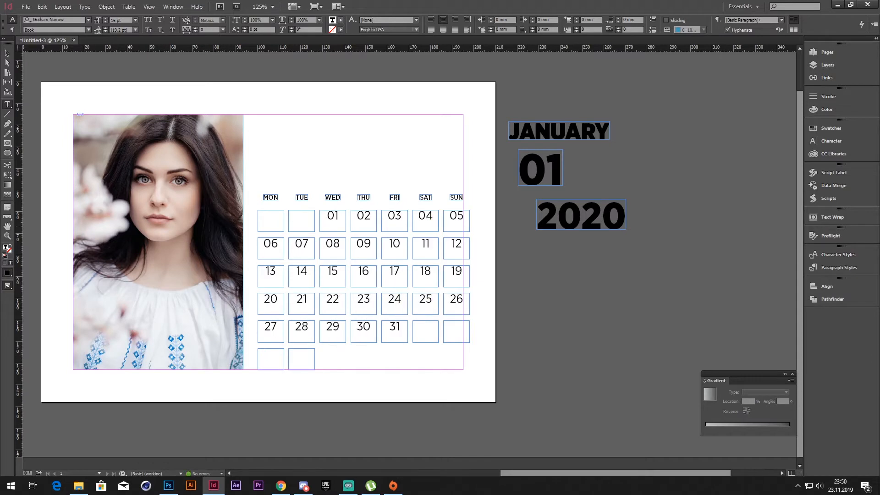
pyautogui.press('Escape')
pyautogui.press('w')
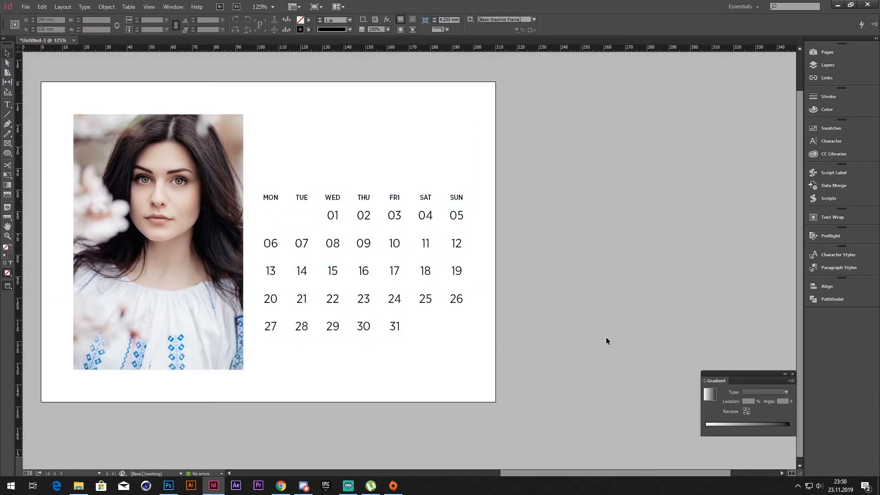
# - Bring up the list of character styles beside the previewed page
pyautogui.click(829, 255)
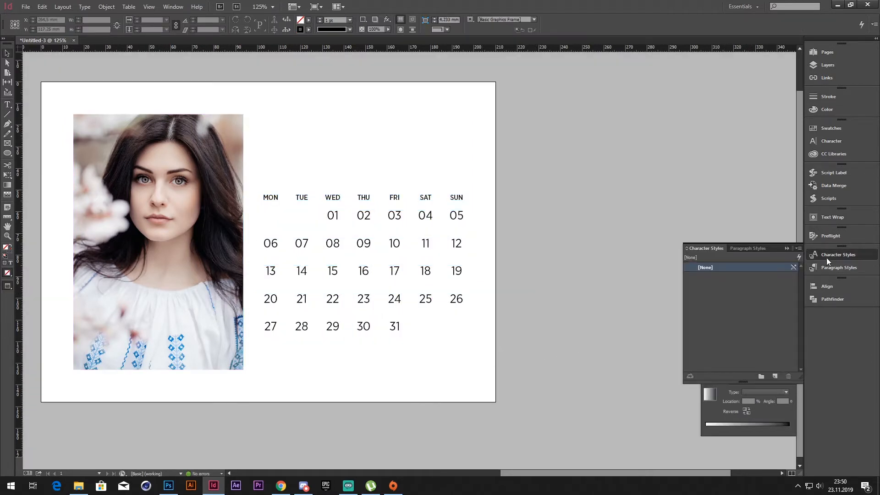
pyautogui.click(173, 7)
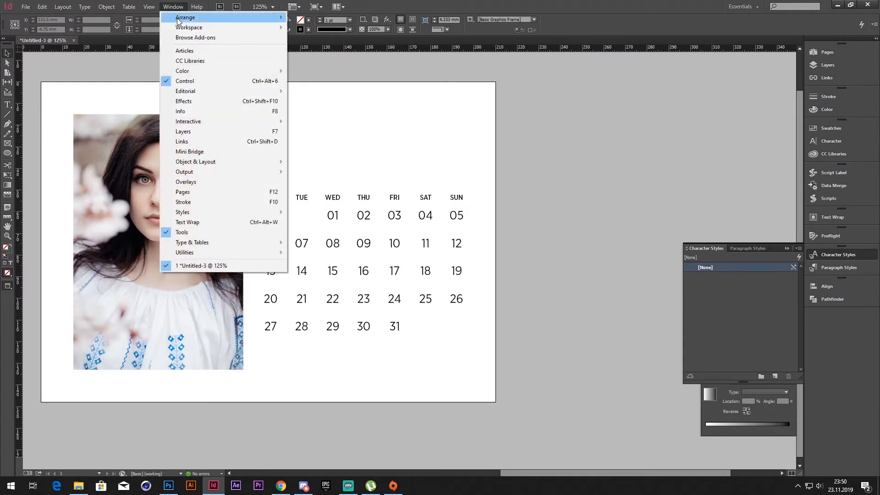
pyautogui.moveTo(257, 212)
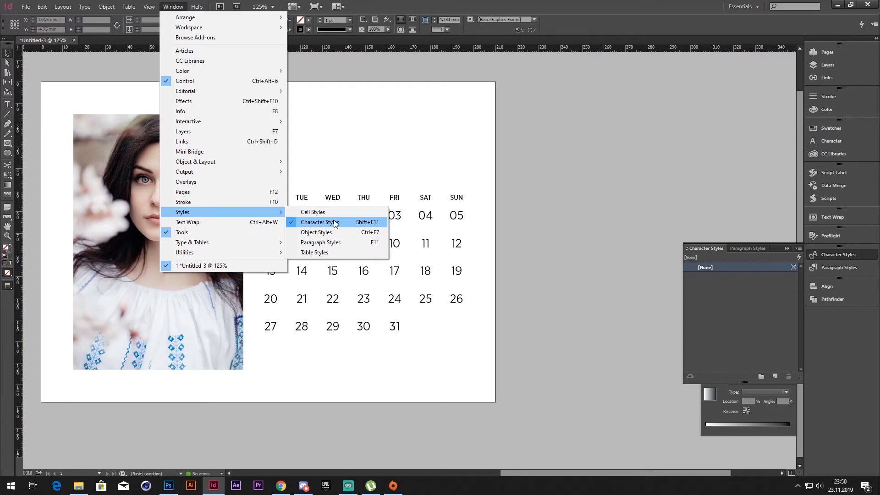
pyautogui.click(532, 226)
pyautogui.press('w')
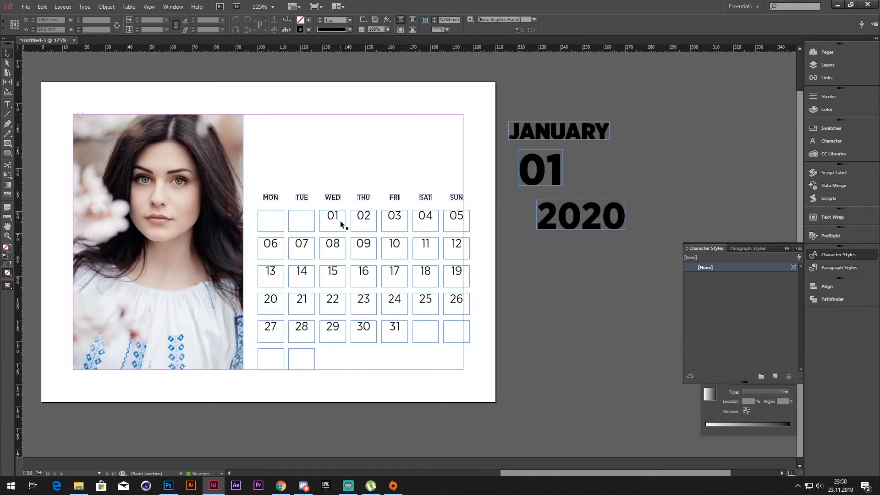
pyautogui.press('w')
# - Start a new character style from the date 01, named "hafta ici", with the shortcut Ctrl+Num 1
pyautogui.doubleClick(328, 216)
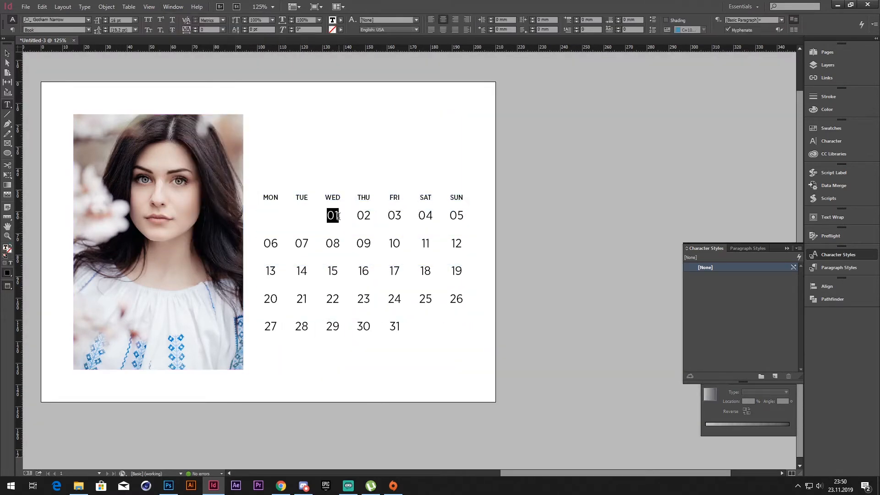
pyautogui.click(786, 249)
pyautogui.click(825, 255)
pyautogui.click(799, 248)
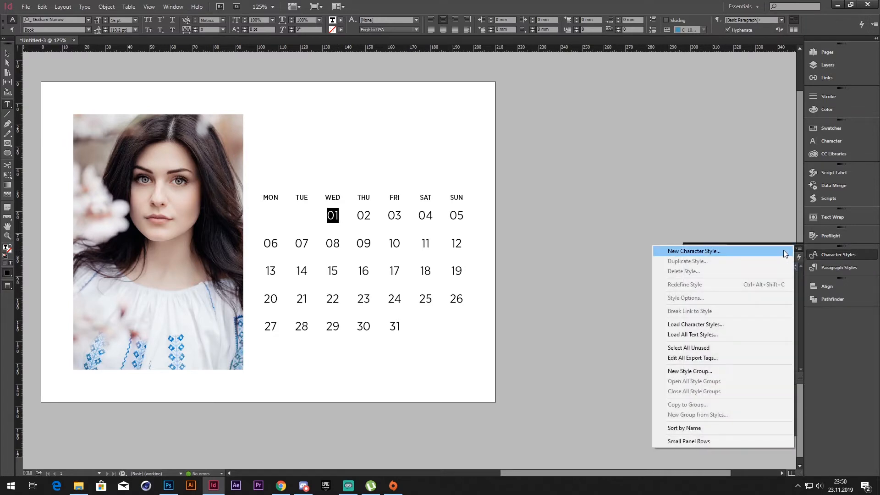
pyautogui.click(780, 250)
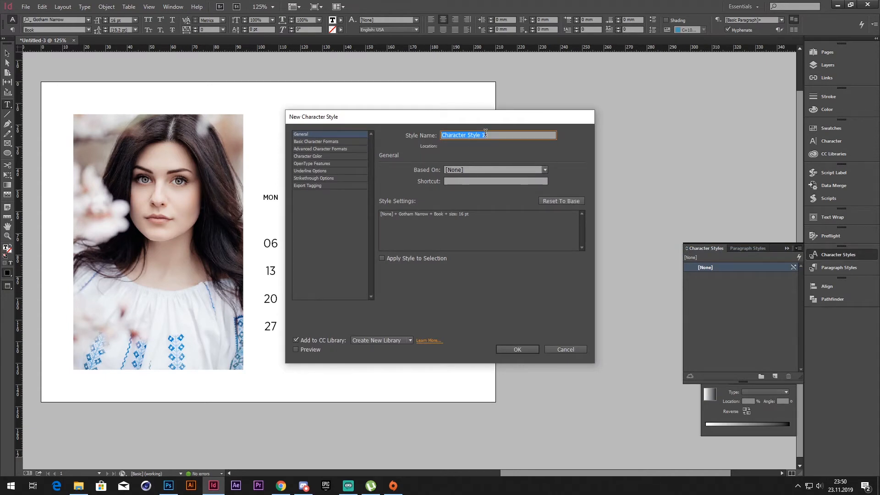
pyautogui.write('hafta ici')
pyautogui.click(490, 182)
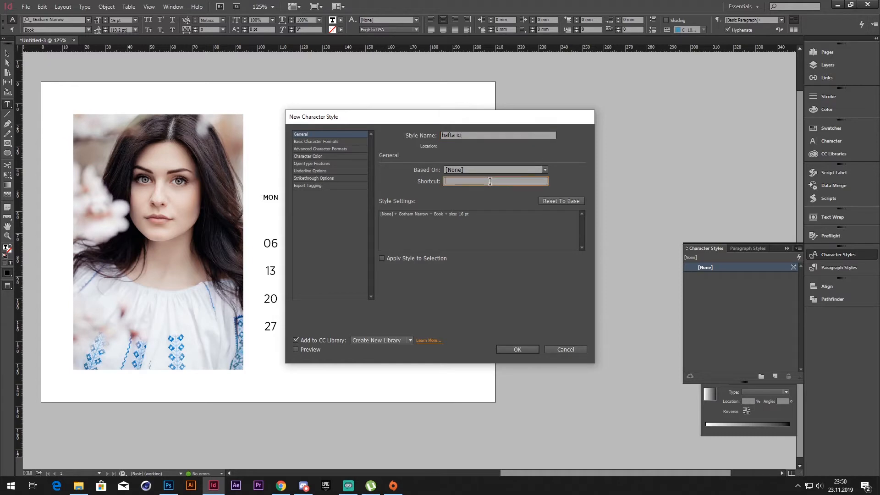
pyautogui.press('ctrl+KP_1')
pyautogui.moveTo(453, 180); pyautogui.dragTo(480, 182)
# - Set the character colour of the hafta ici style to Black at 80% tint and save the style
pyautogui.click(336, 143)
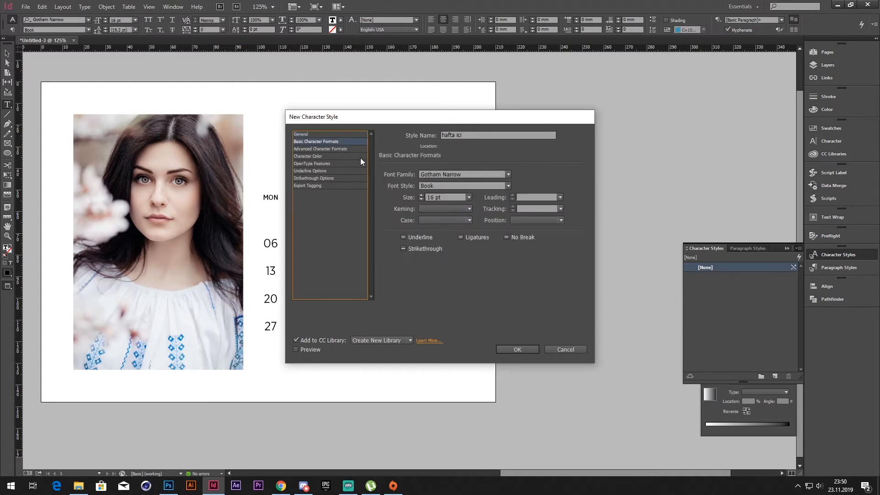
pyautogui.click(330, 149)
pyautogui.click(332, 156)
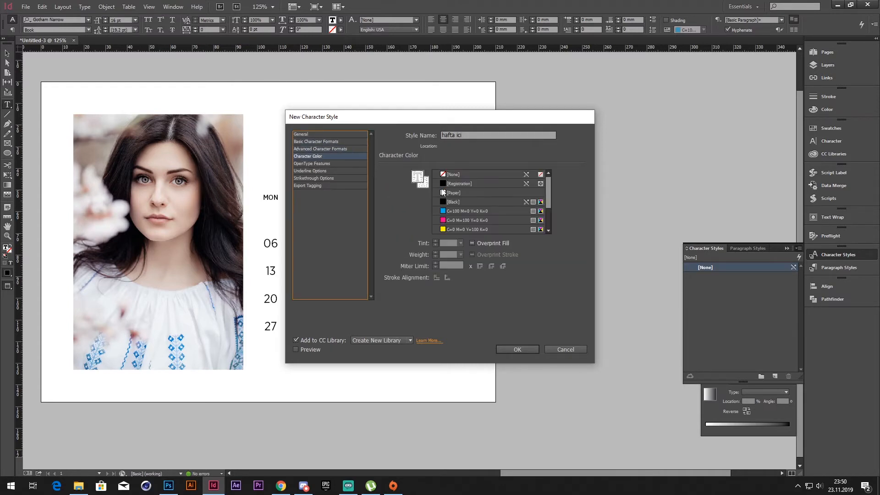
pyautogui.click(456, 202)
pyautogui.click(447, 242)
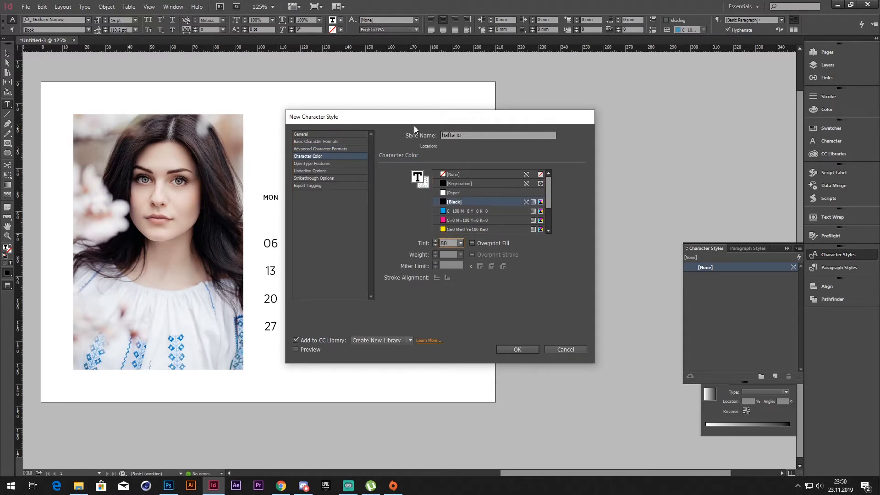
pyautogui.moveTo(414, 118); pyautogui.dragTo(497, 99)
pyautogui.click(380, 330)
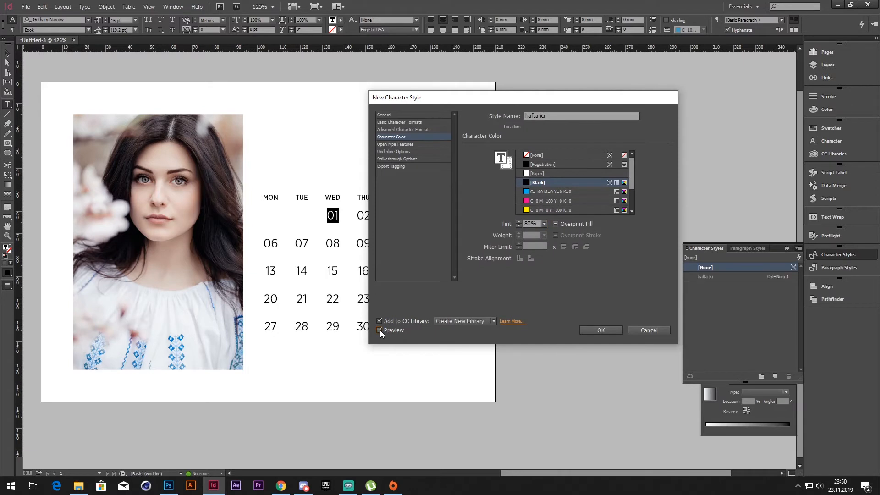
pyautogui.click(380, 331)
pyautogui.click(599, 331)
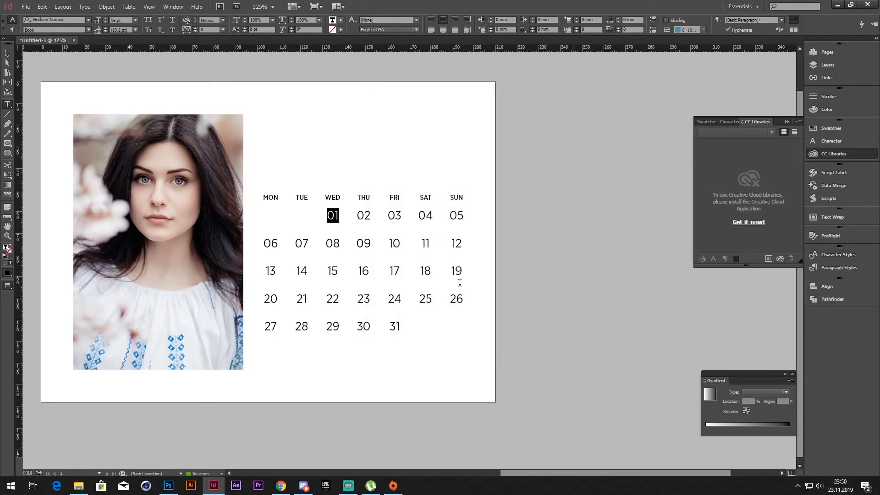
# - Apply the hafta ici character style to the date 01 below WED
pyautogui.press('Escape')
pyautogui.moveTo(515, 355); pyautogui.dragTo(252, 175)
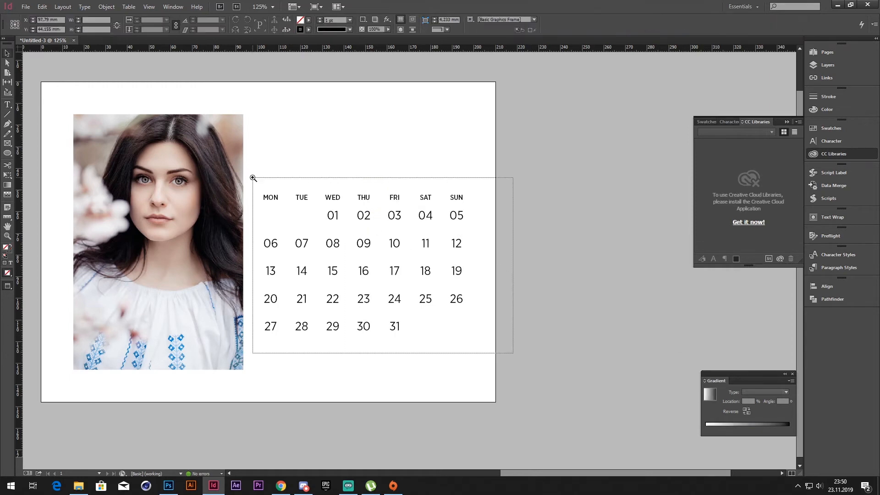
pyautogui.moveTo(302, 142); pyautogui.dragTo(277, 143)
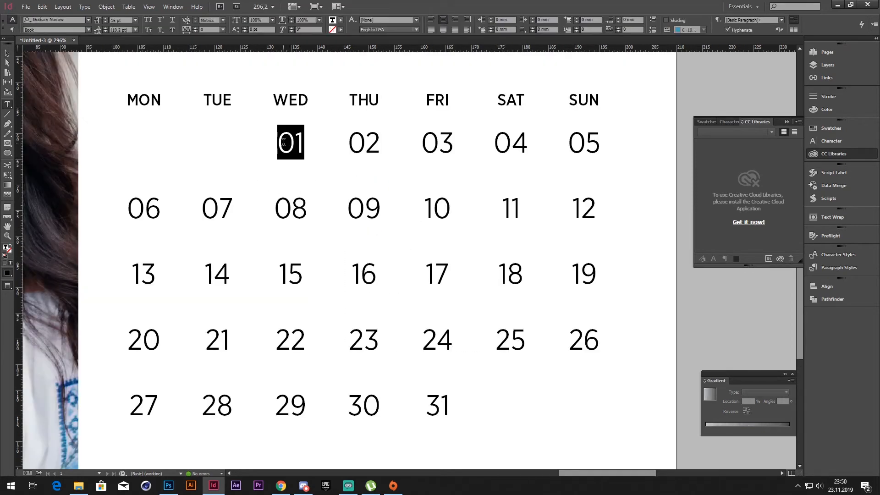
pyautogui.click(822, 255)
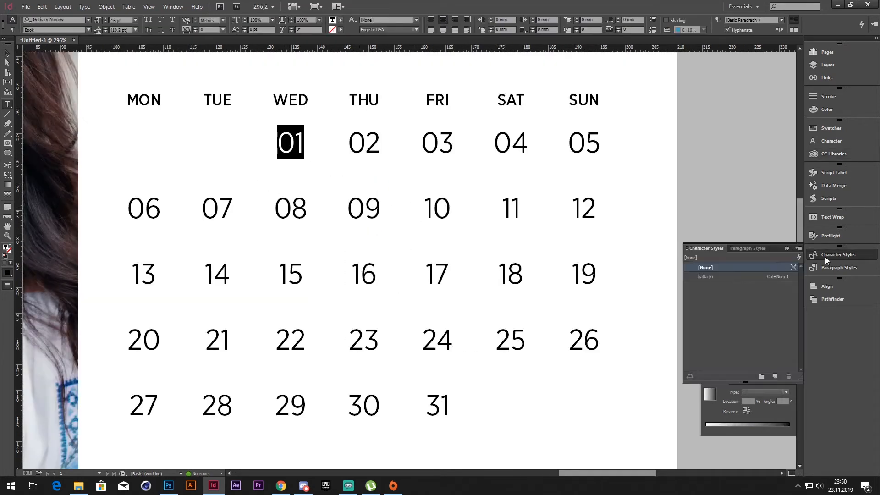
pyautogui.click(716, 277)
# - Apply the hafta ici character style to 02 and then to all the remaining dates in the threaded frames
pyautogui.moveTo(382, 142); pyautogui.dragTo(353, 142)
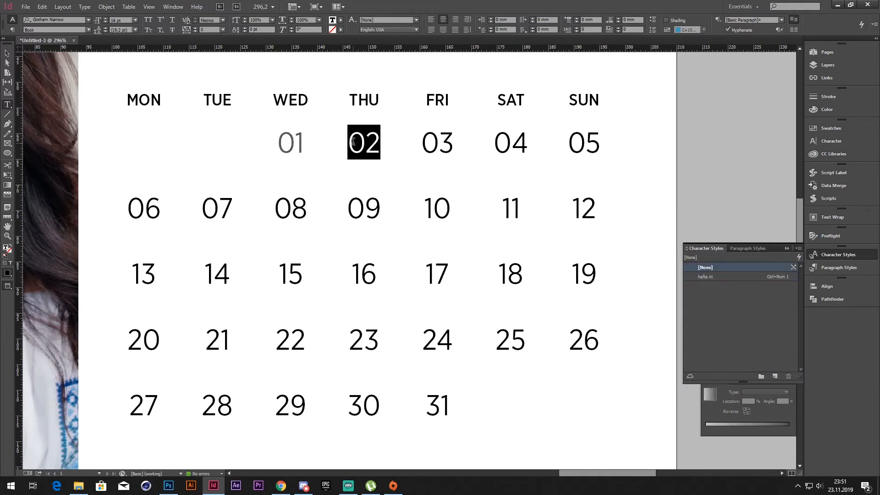
pyautogui.press('ctrl+KP_1')
pyautogui.click(353, 142)
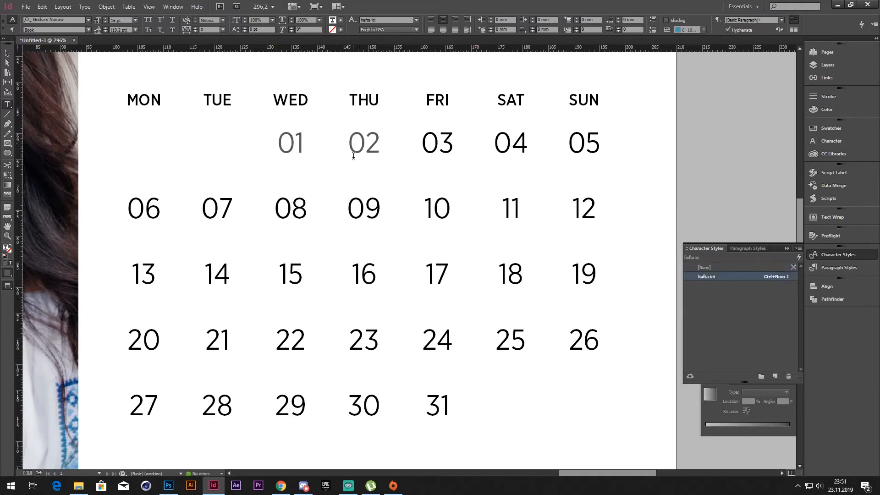
pyautogui.hotkey('ctrl', 'a')
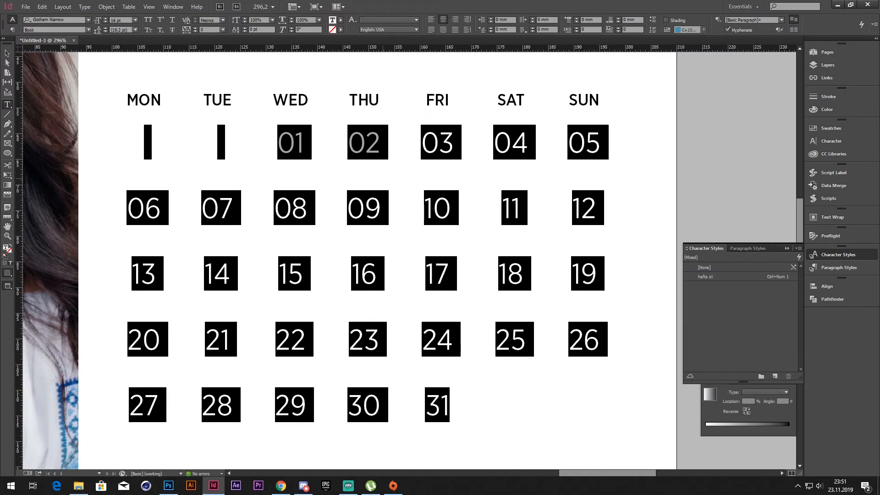
pyautogui.click(441, 148)
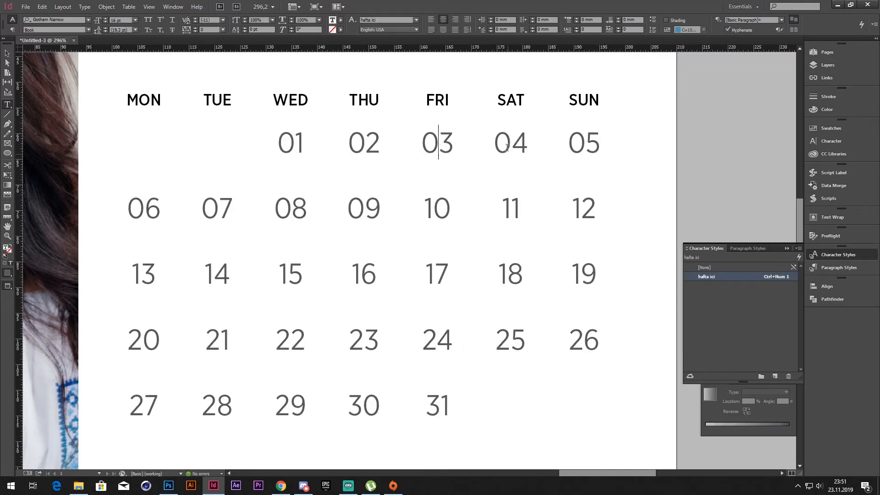
# - Start a new character style from 04 and 05, named "hafta sonu", based on [None], with the shortcut Ctrl+Num 2
pyautogui.moveTo(494, 142); pyautogui.dragTo(601, 143)
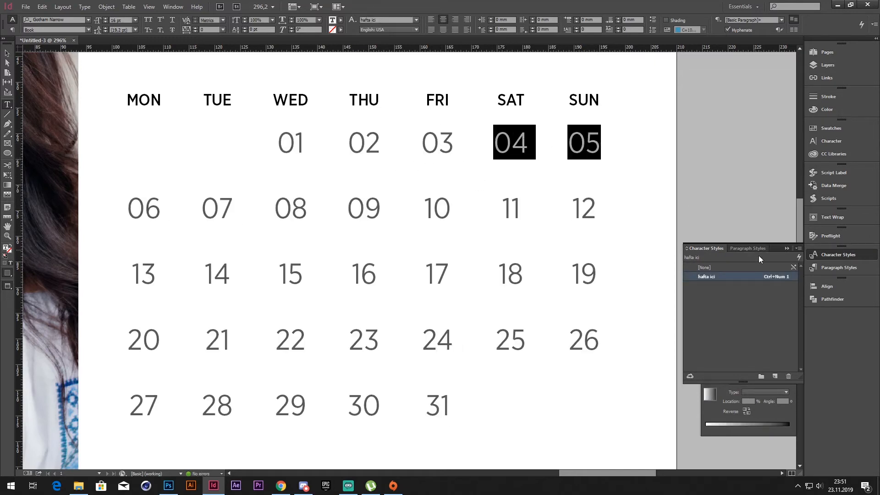
pyautogui.click(798, 249)
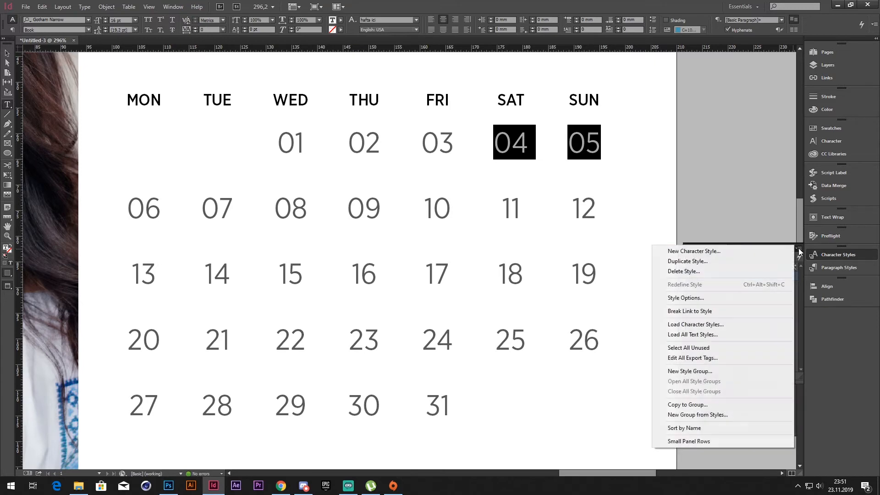
pyautogui.click(697, 251)
pyautogui.write('hafta sonu')
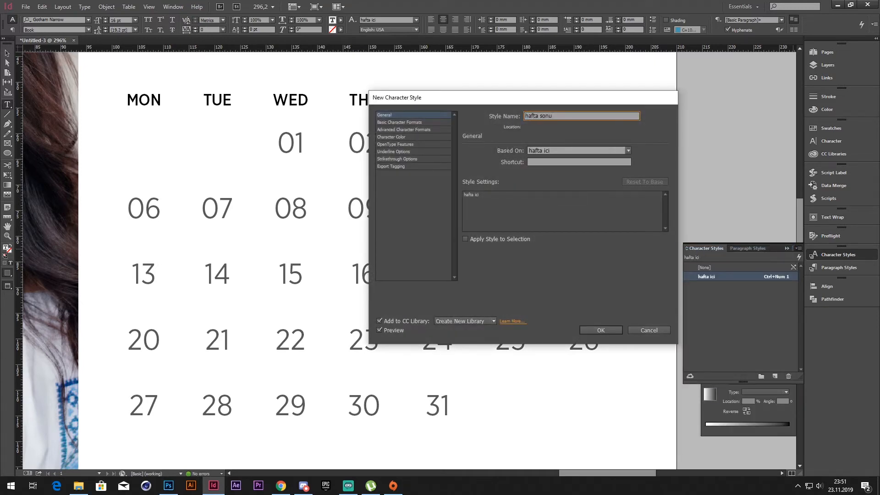
pyautogui.click(628, 147)
pyautogui.click(608, 156)
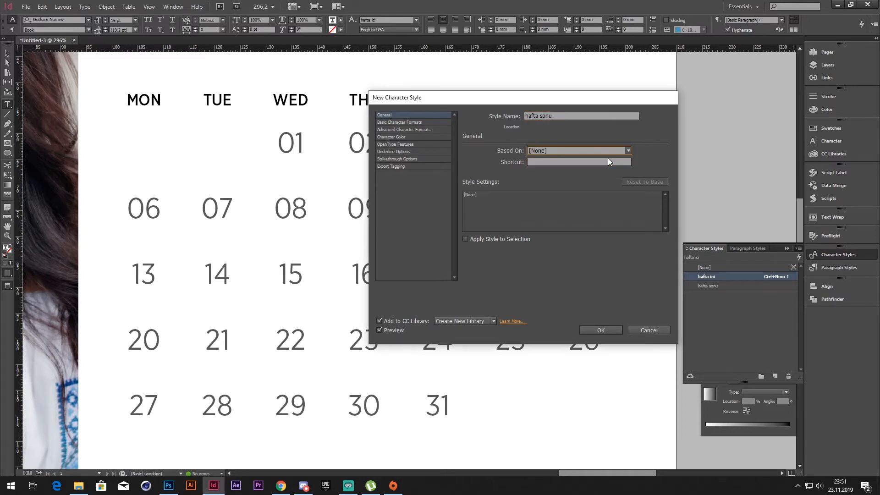
pyautogui.click(552, 162)
pyautogui.press('ctrl+KP_2')
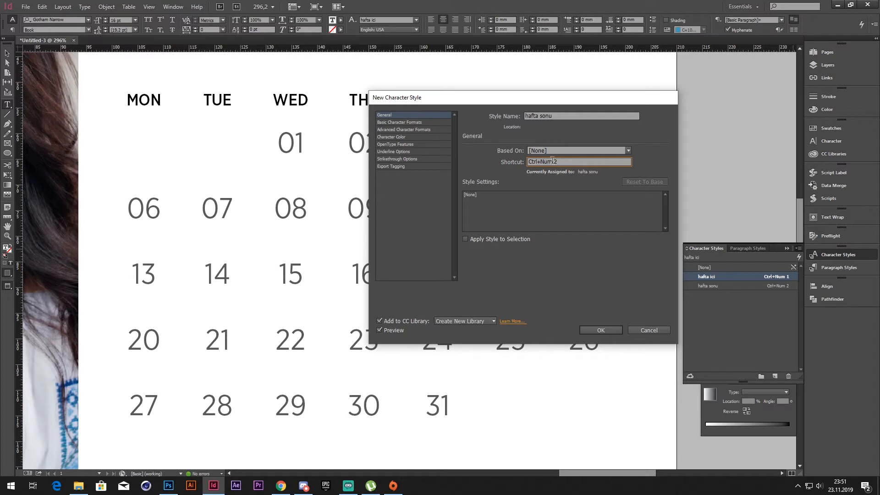
# - Give the hafta sonu style a bold font style and the character colour C=100 M=0 Y=0 K=0
pyautogui.click(416, 122)
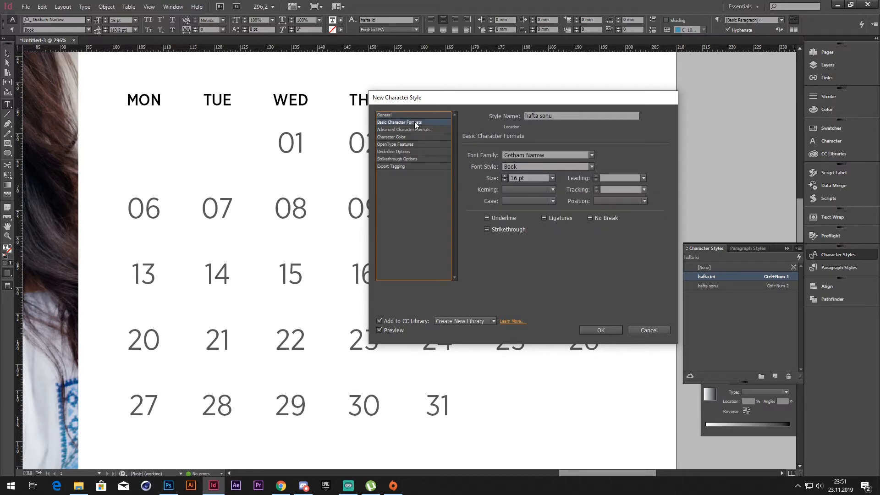
pyautogui.click(591, 167)
pyautogui.click(538, 266)
pyautogui.click(397, 137)
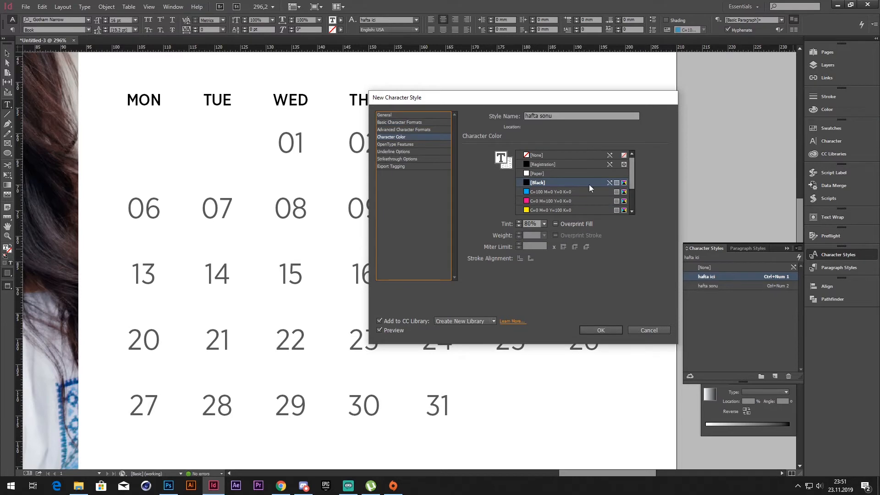
pyautogui.click(551, 191)
# - Set the hafta sonu colour to 100% tint with Overprint Fill enabled, and save the style
pyautogui.moveTo(552, 102); pyautogui.dragTo(367, 92)
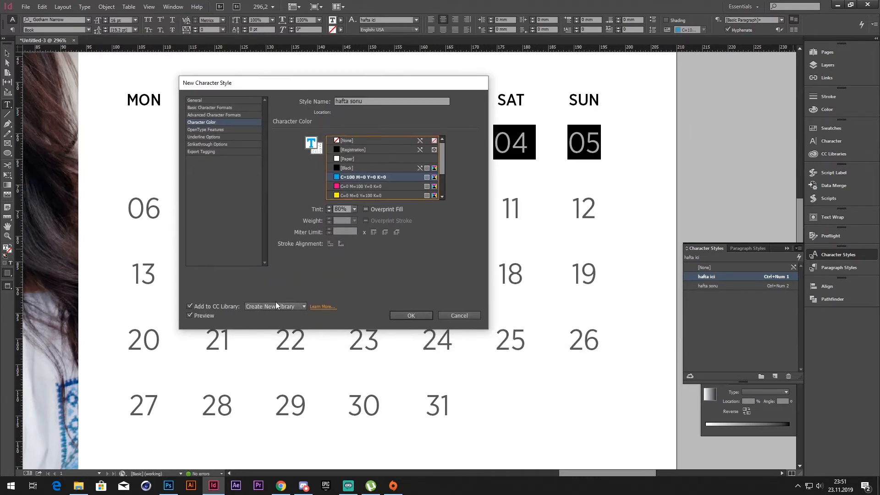
pyautogui.click(204, 315)
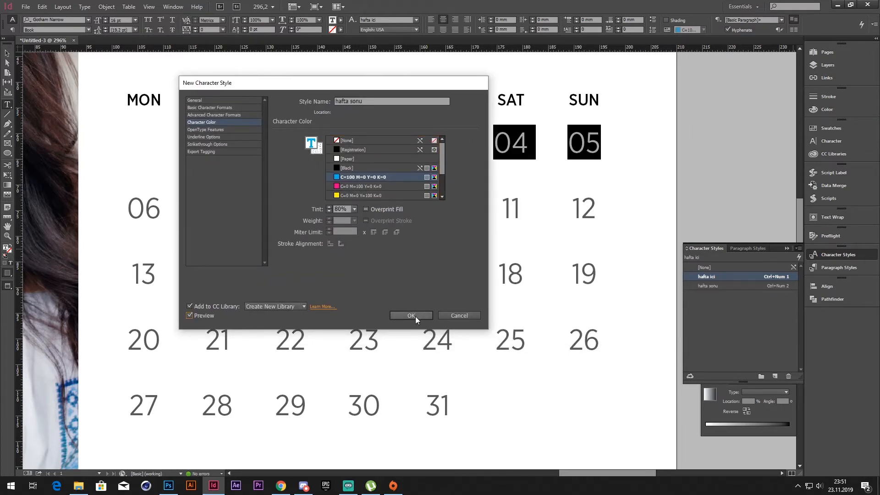
pyautogui.click(354, 209)
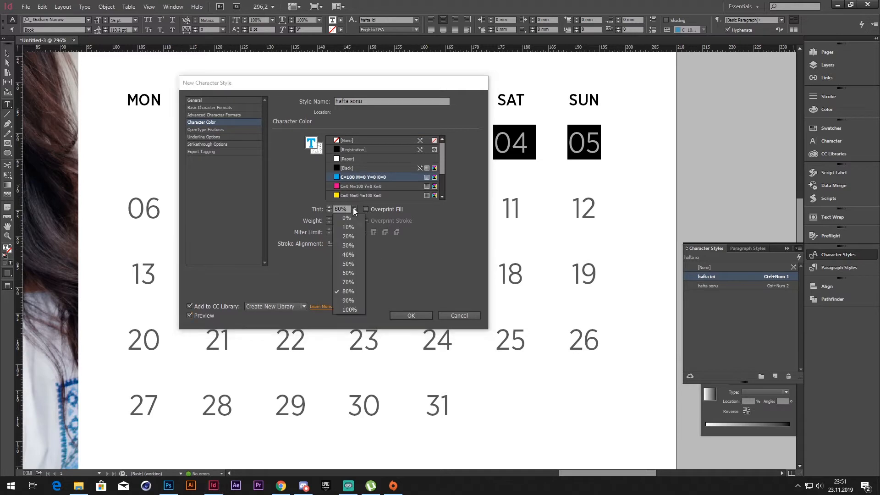
pyautogui.click(342, 219)
pyautogui.click(372, 209)
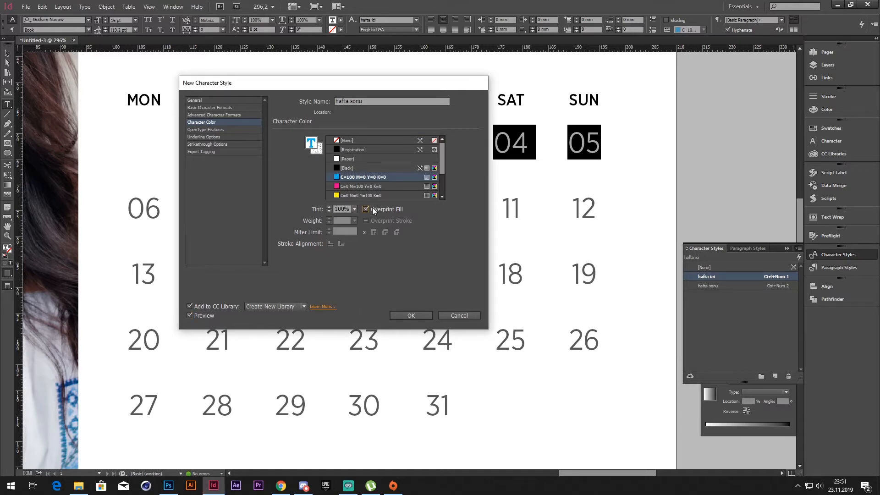
pyautogui.click(409, 315)
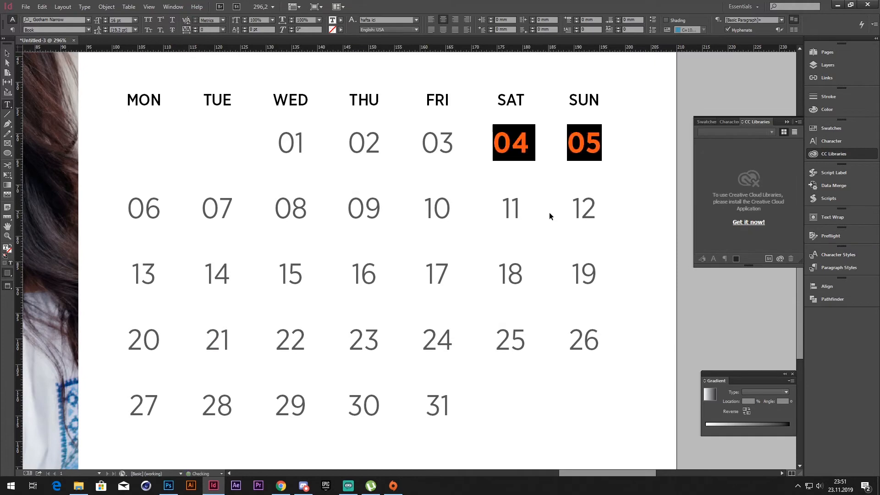
# - Apply the hafta sonu character style to the weekend dates 11, 12, 18, 19, 25 and 26
pyautogui.moveTo(511, 212); pyautogui.dragTo(596, 213)
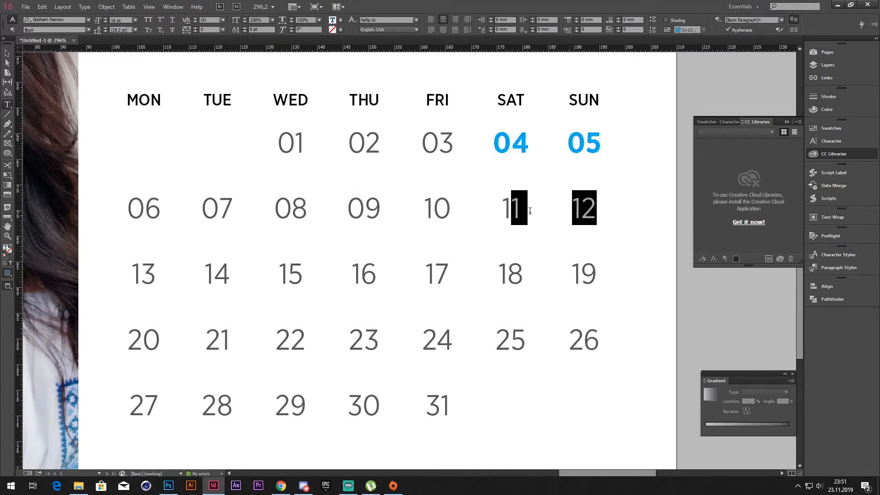
pyautogui.moveTo(502, 209); pyautogui.dragTo(590, 211)
pyautogui.press('ctrl+KP_2')
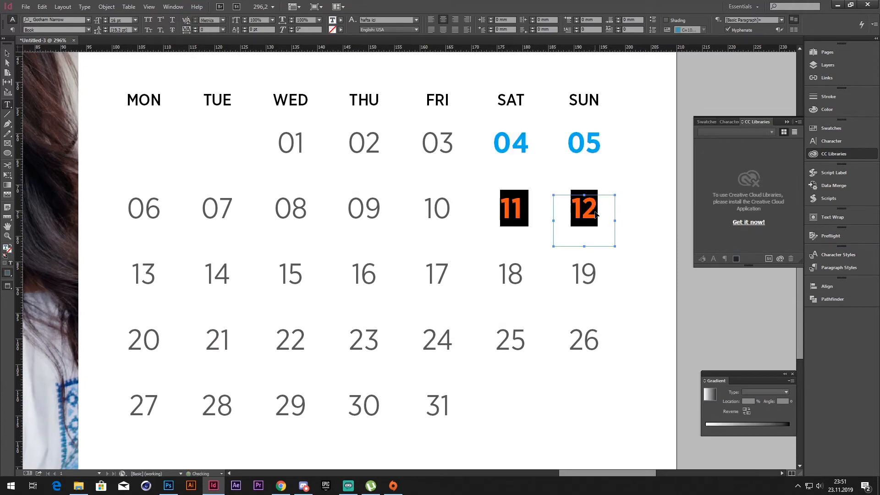
pyautogui.moveTo(496, 267); pyautogui.dragTo(596, 274)
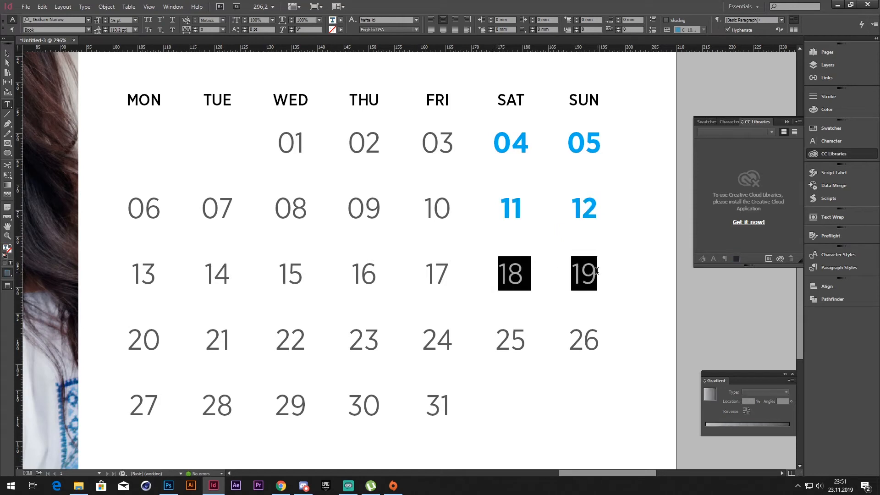
pyautogui.click(829, 256)
pyautogui.click(717, 284)
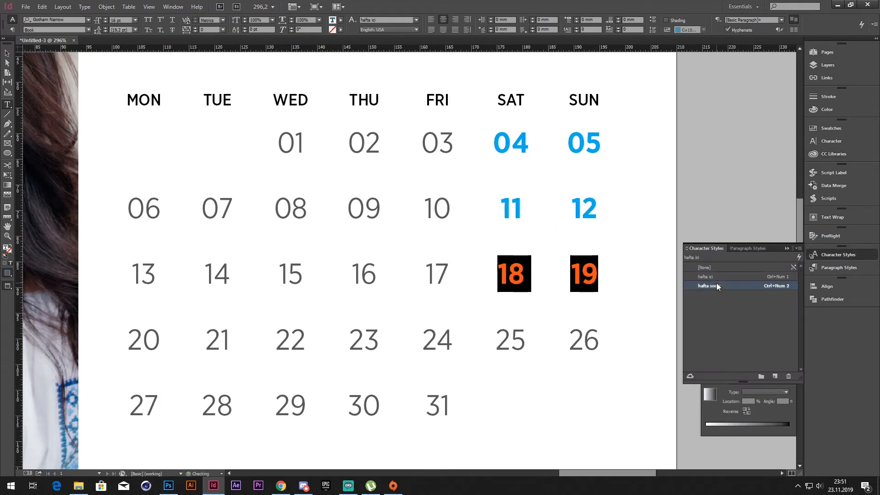
pyautogui.moveTo(499, 340); pyautogui.dragTo(599, 339)
pyautogui.click(711, 286)
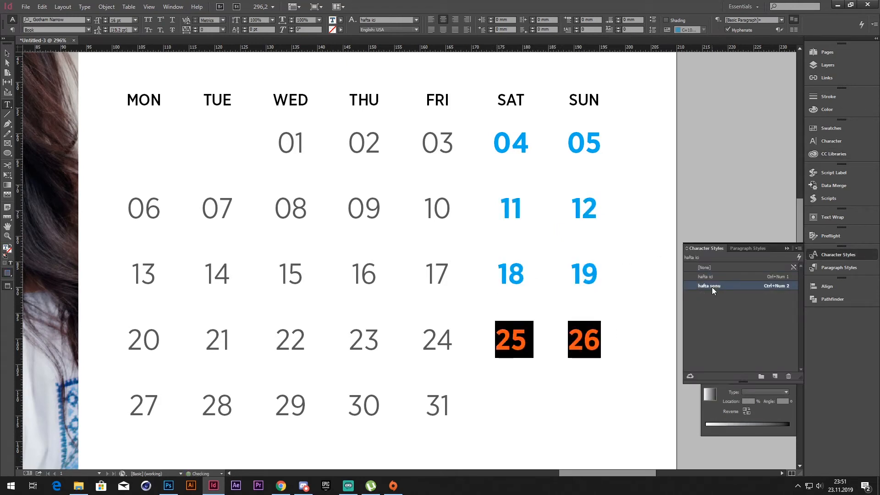
pyautogui.click(649, 310)
pyautogui.hotkey('ctrl', '0')
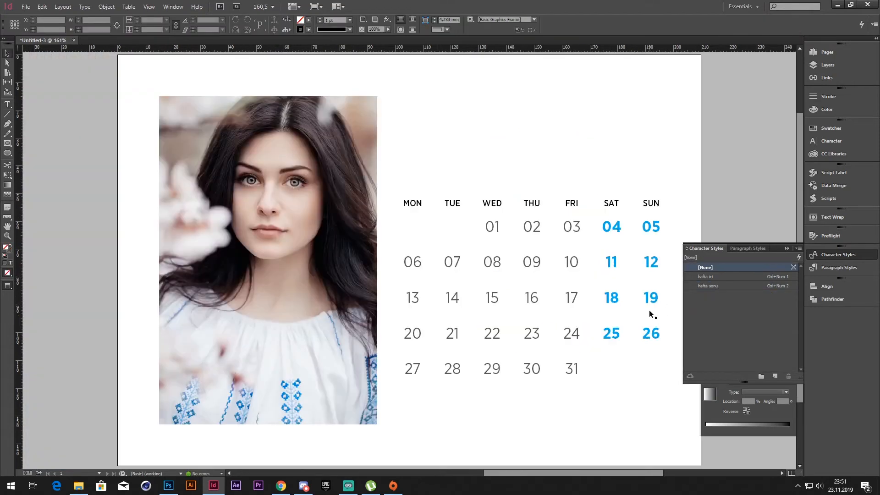
pyautogui.moveTo(588, 265); pyautogui.dragTo(511, 265)
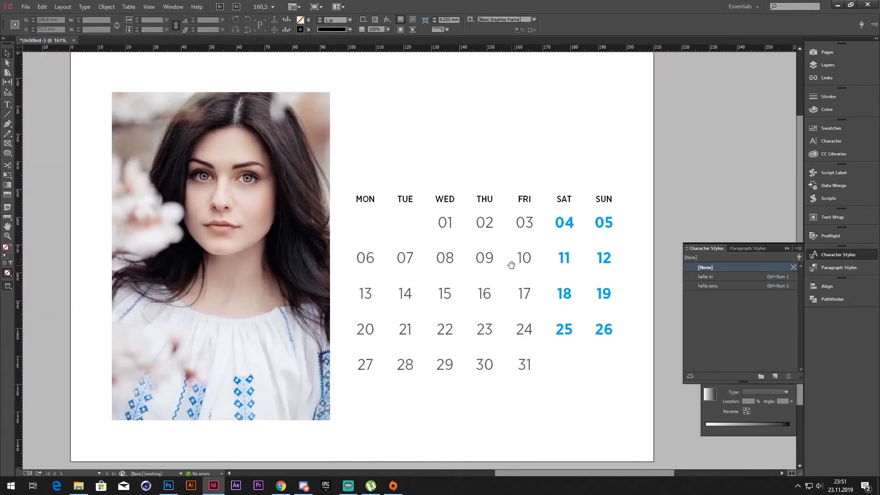
# - Draw a rectangle about 69.2 × 3.8 mm over the weekday labels MON to FRI
pyautogui.click(820, 254)
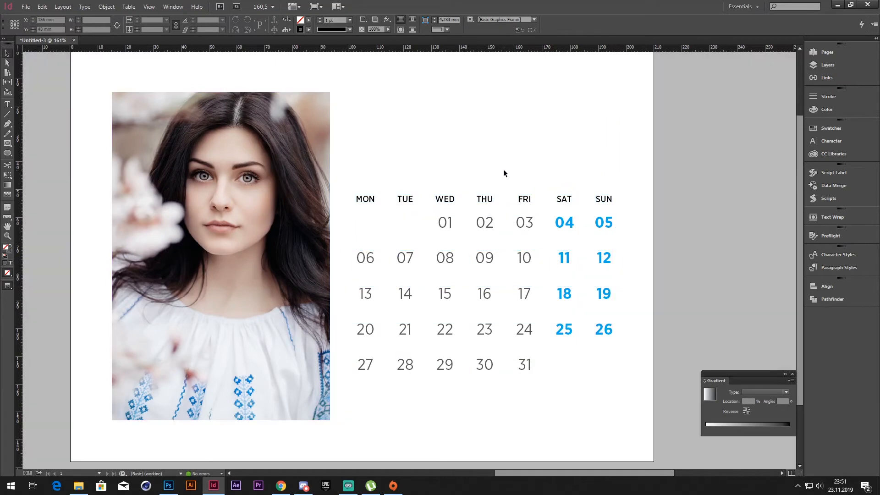
pyautogui.rightClick(9, 154)
pyautogui.click(23, 152)
pyautogui.press('w')
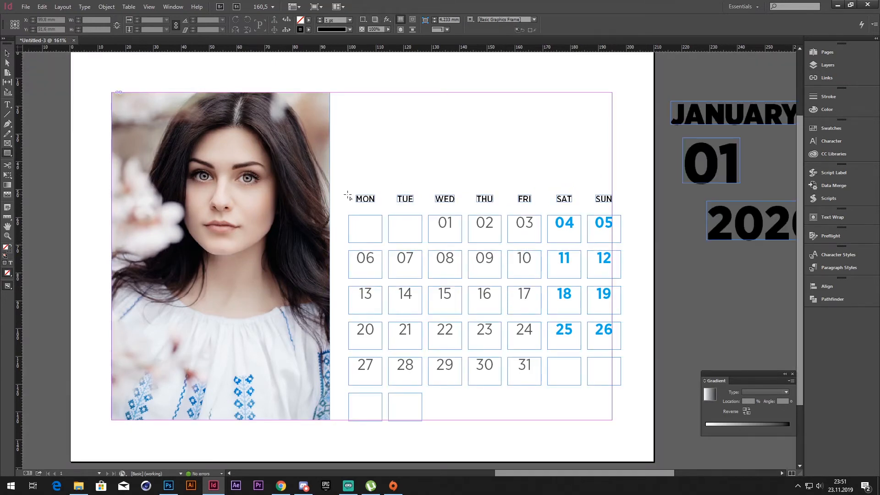
pyautogui.moveTo(348, 196); pyautogui.dragTo(541, 206)
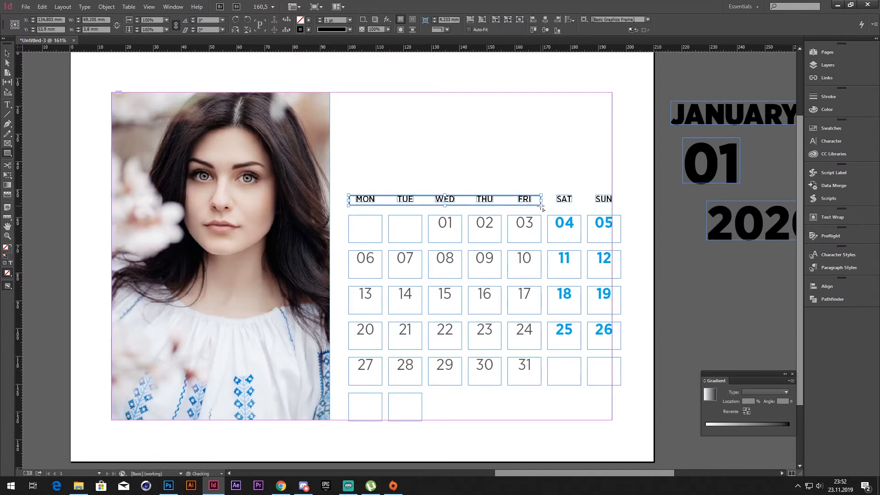
# - Remove the rectangle's stroke and fill it with the C=100 M=0 Y=0 K=0 swatch
pyautogui.press('F5')
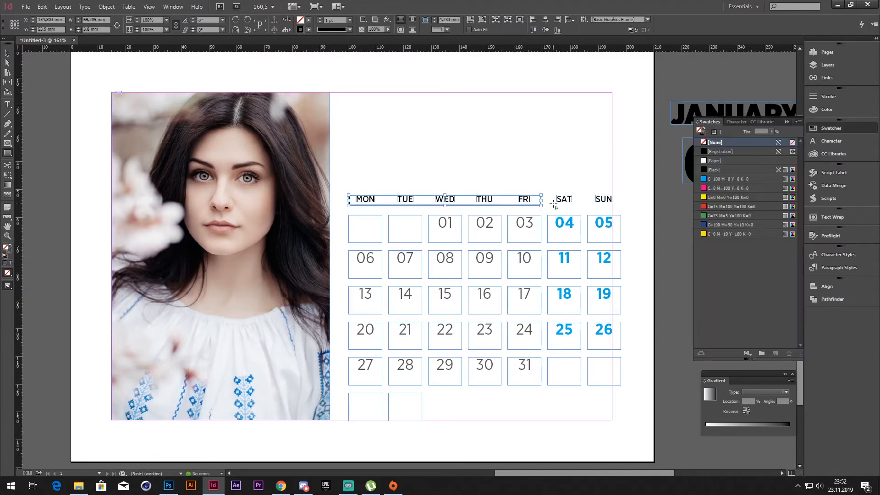
pyautogui.click(703, 133)
pyautogui.click(714, 143)
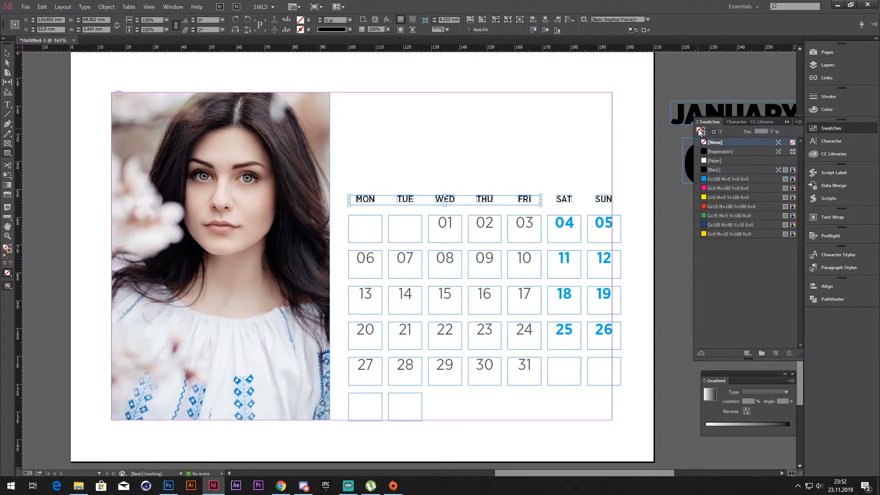
pyautogui.click(700, 132)
pyautogui.click(724, 179)
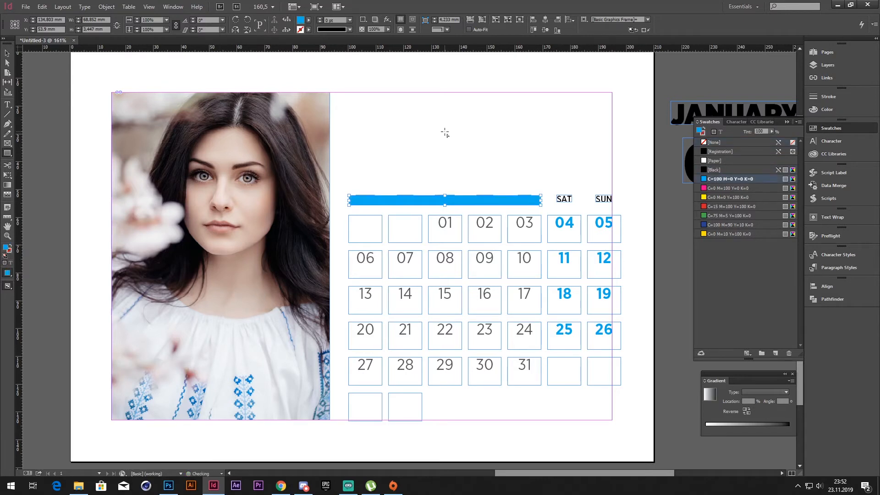
# - Widen the cyan bar to about 69.2 mm to match the Monday–Friday columns and centre it vertically on the weekday labels
pyautogui.keyDown('shift'); pyautogui.click(364, 227); pyautogui.keyUp('shift')
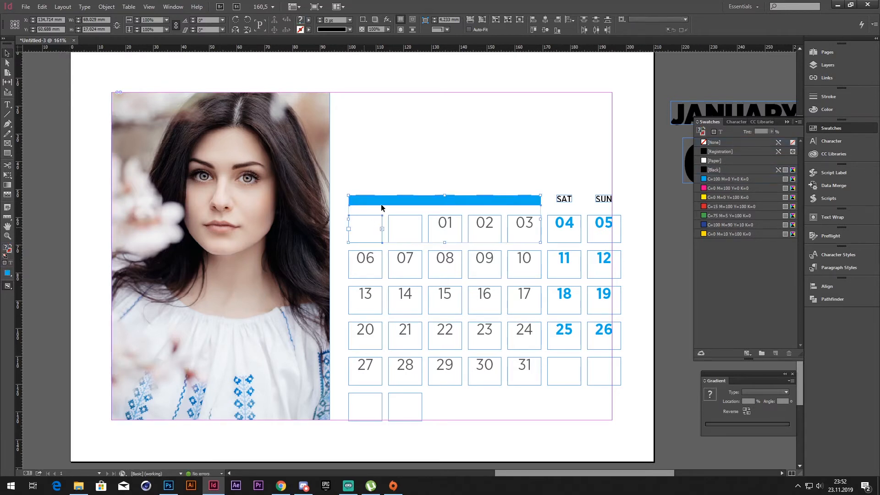
pyautogui.click(525, 198)
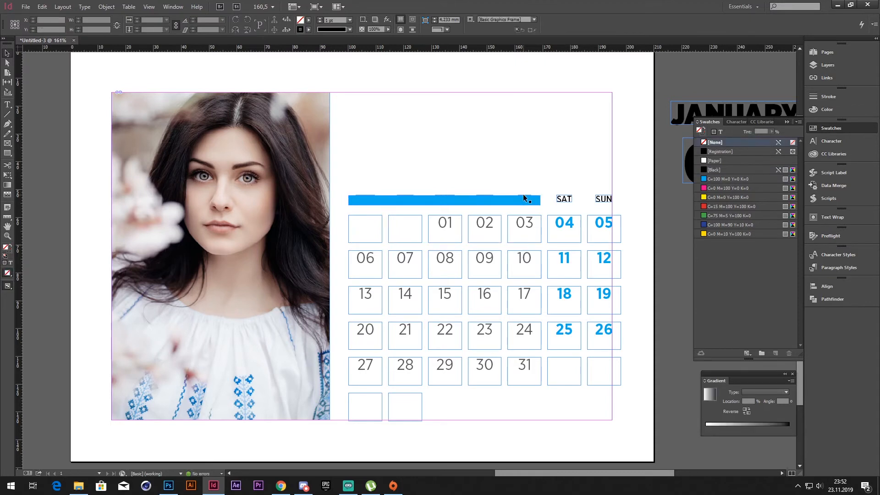
pyautogui.click(545, 201)
pyautogui.click(525, 201)
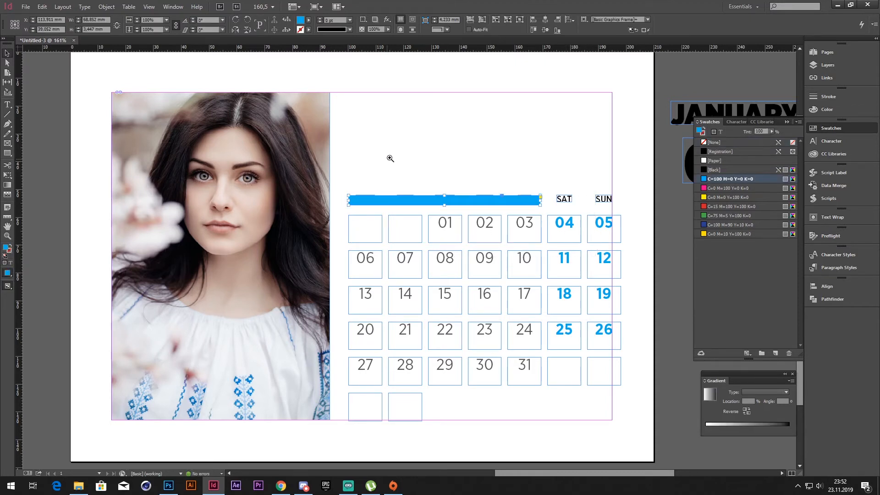
pyautogui.moveTo(388, 156); pyautogui.dragTo(596, 262)
pyautogui.moveTo(520, 239); pyautogui.dragTo(521, 269)
pyautogui.moveTo(592, 261); pyautogui.dragTo(574, 227)
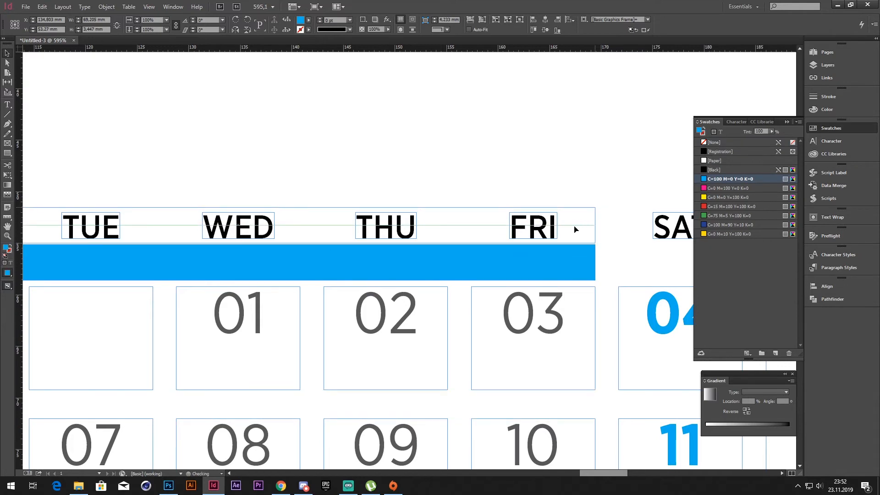
# - Send the cyan bar behind the weekday labels and set its height to 5 mm
pyautogui.rightClick(574, 227)
pyautogui.moveTo(635, 302)
pyautogui.click(734, 312)
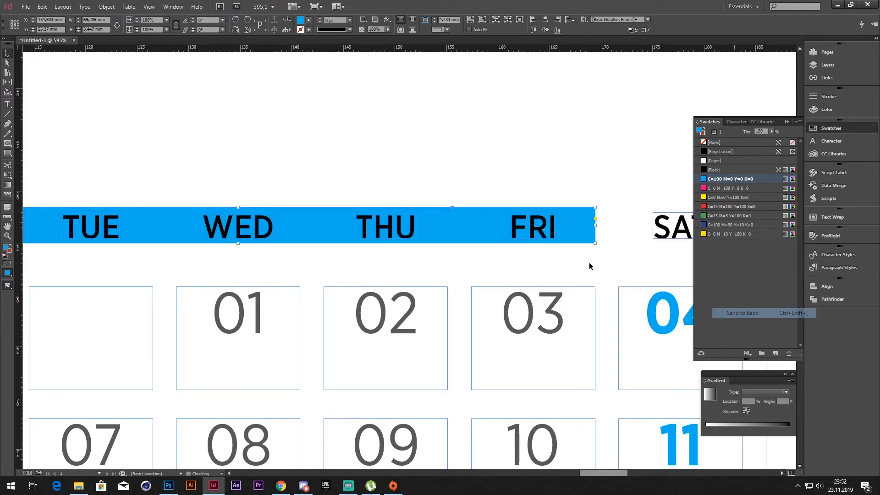
pyautogui.keyDown('ctrl'); pyautogui.keyDown('alt'); pyautogui.click(344, 212); pyautogui.keyUp('alt'); pyautogui.keyUp('ctrl')
pyautogui.keyDown('ctrl'); pyautogui.keyDown('alt'); pyautogui.click(345, 212); pyautogui.keyUp('alt'); pyautogui.keyUp('ctrl')
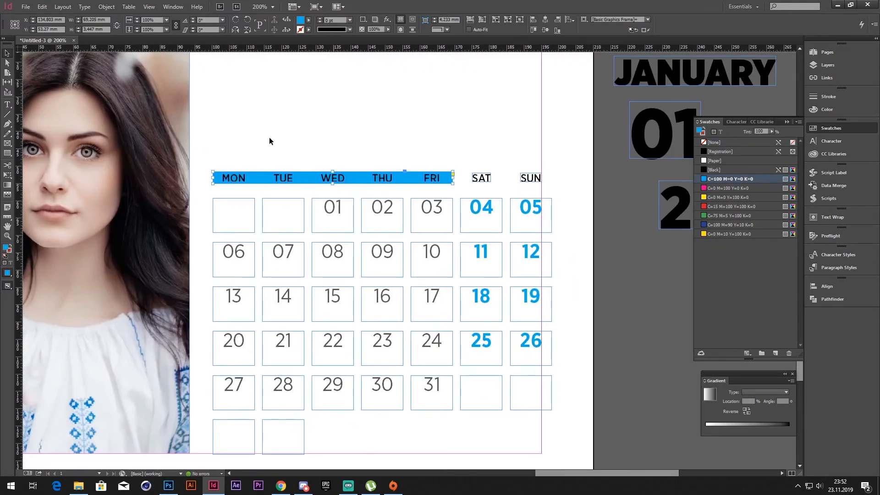
pyautogui.click(335, 109)
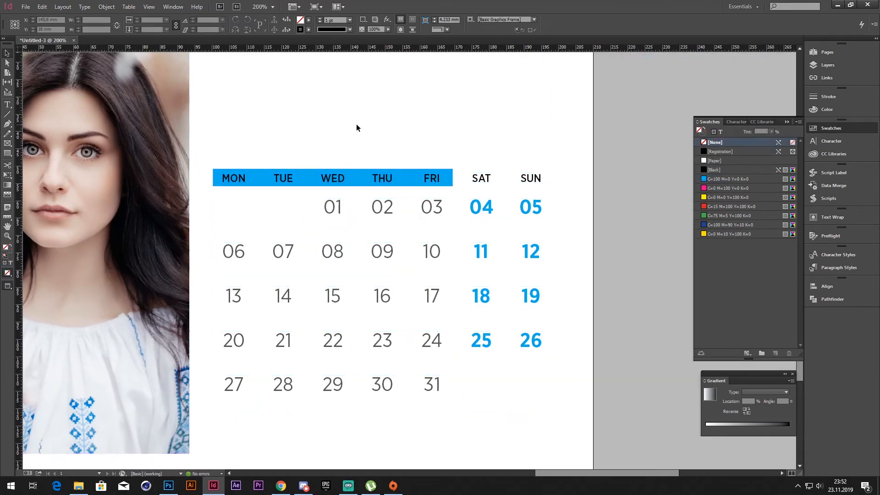
# - Duplicate the cyan bar over SAT and SUN and narrow the copy to about 26.3 mm to span the two weekend columns
pyautogui.hscroll(2, 381, 151)
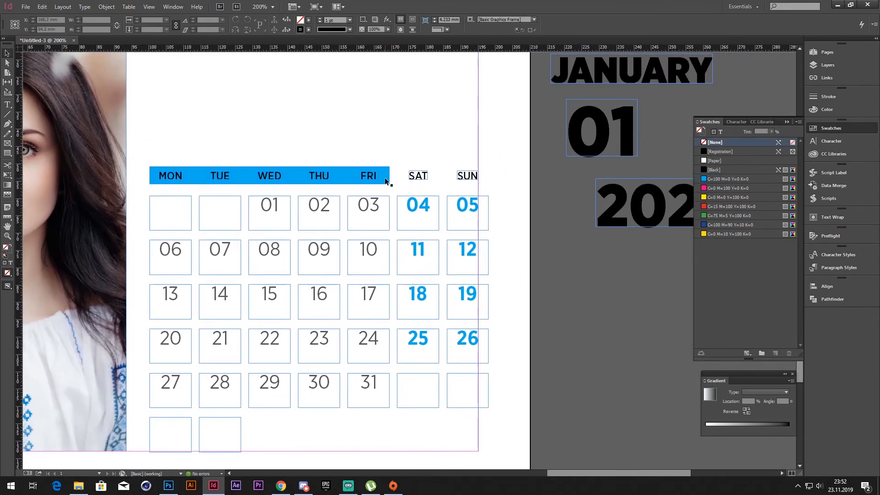
pyautogui.moveTo(386, 179); pyautogui.dragTo(485, 185)
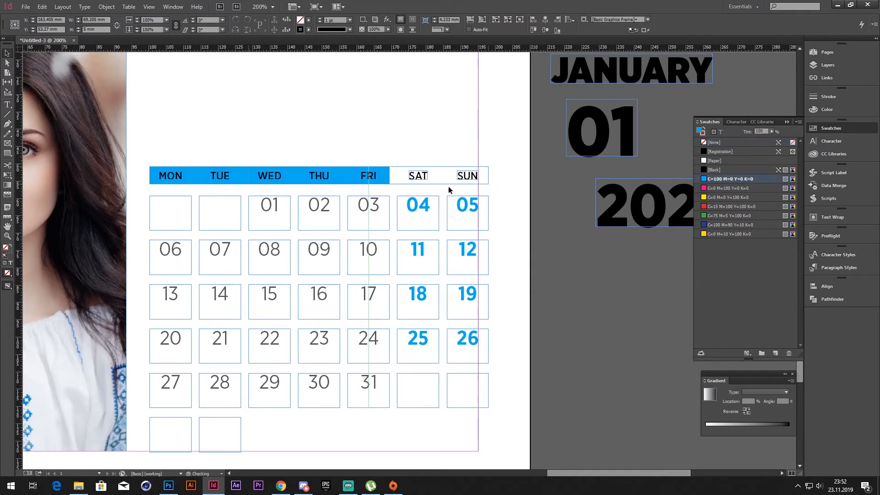
pyautogui.moveTo(251, 175); pyautogui.dragTo(397, 179)
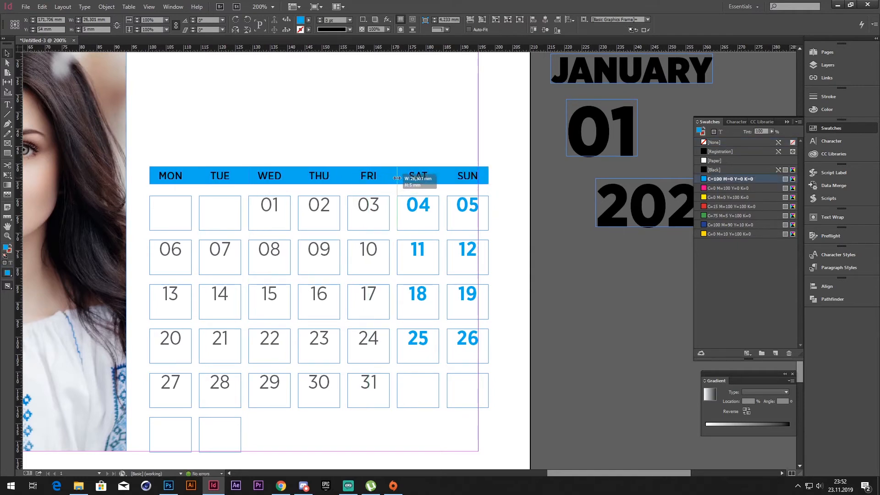
# - Fill the bar behind SAT and SUN with the [Black] swatch at a 20% tint
pyautogui.click(398, 143)
pyautogui.press('w')
pyautogui.click(423, 176)
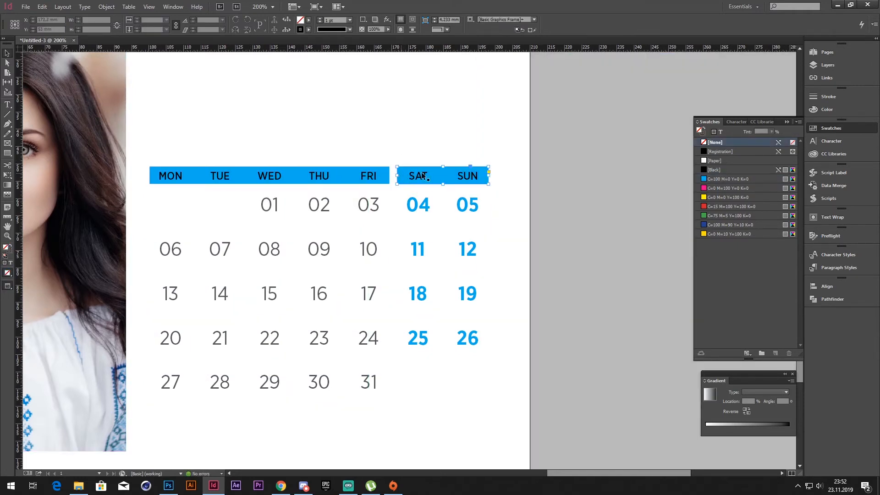
pyautogui.click(715, 169)
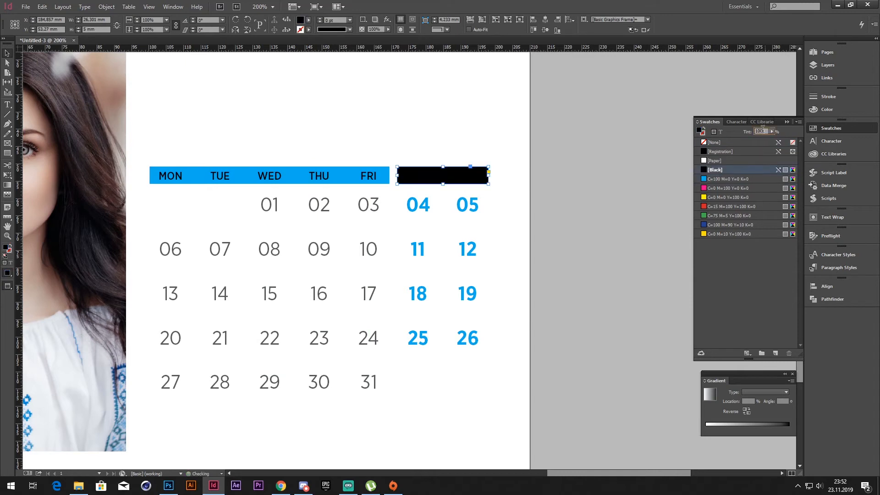
pyautogui.write('10')
pyautogui.press('Return')
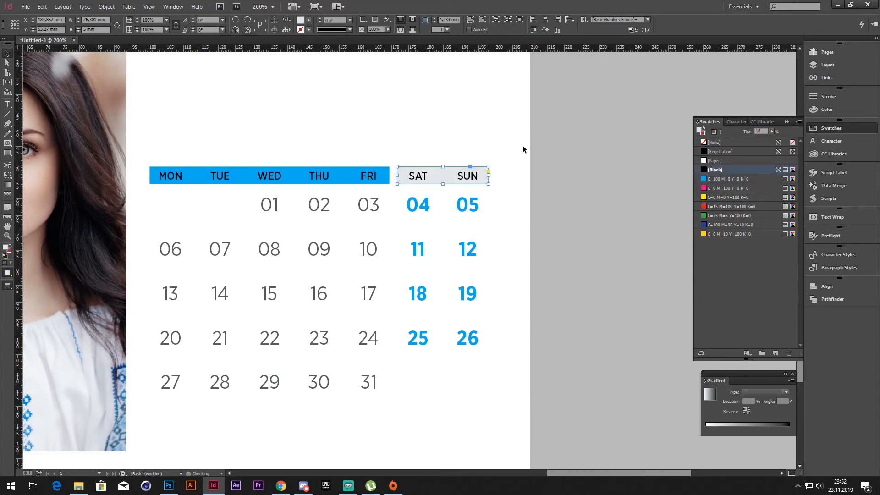
pyautogui.moveTo(765, 130); pyautogui.dragTo(738, 130)
pyautogui.write('20')
pyautogui.press('Return')
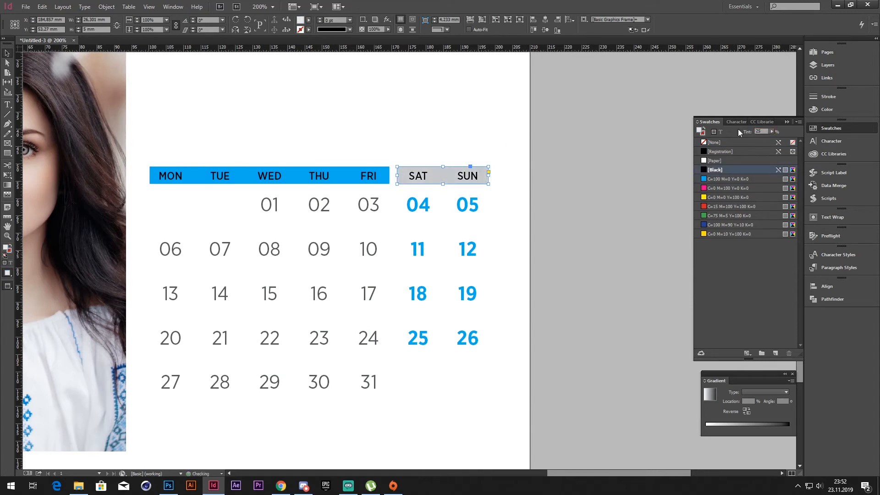
# - Move the whole date grid with its labels and header bars left until its right edge meets the page's right margin
pyautogui.moveTo(637, 155); pyautogui.dragTo(566, 136)
pyautogui.scroll(-2, 403, 245)
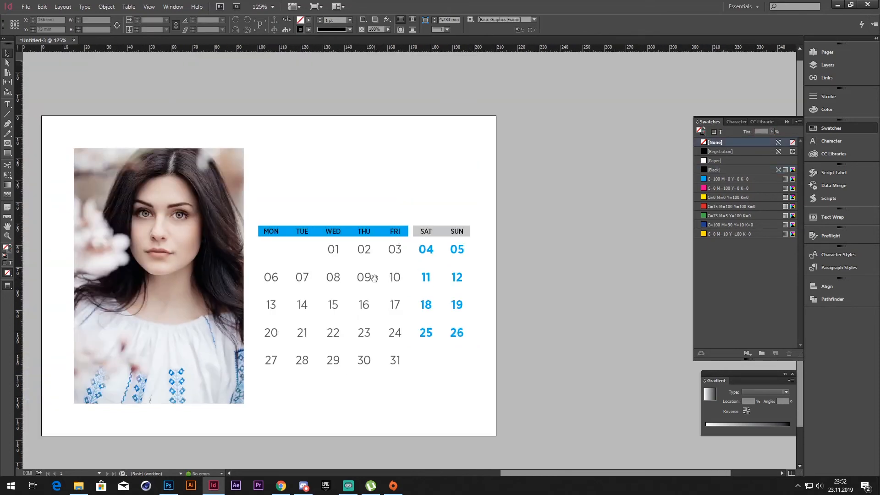
pyautogui.moveTo(374, 277); pyautogui.dragTo(403, 263)
pyautogui.press('w')
pyautogui.moveTo(510, 399); pyautogui.dragTo(279, 203)
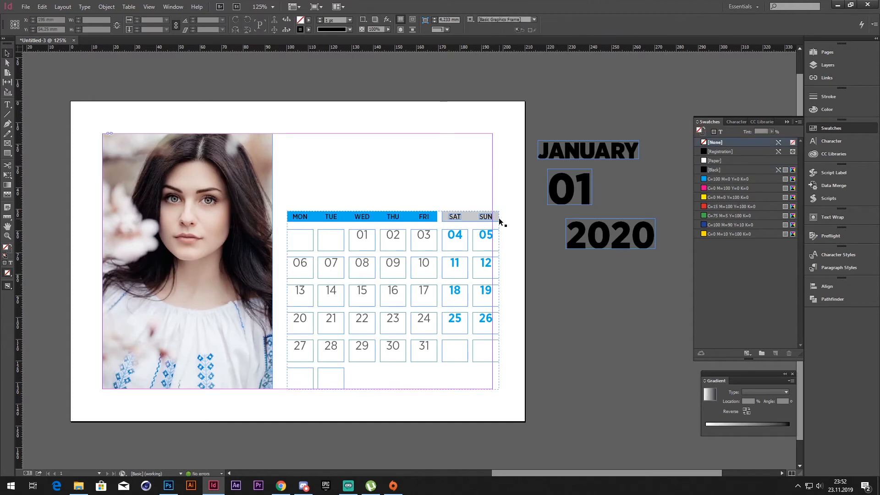
pyautogui.moveTo(498, 218); pyautogui.dragTo(492, 218)
pyautogui.press('w')
pyautogui.click(509, 229)
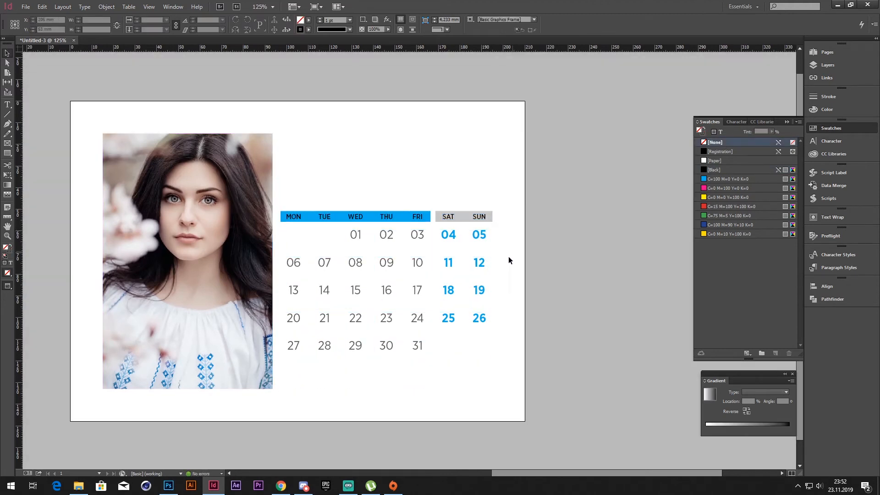
# - Draw a rectangle about 45.3 × 22.8 mm overlapping the photo's lower edge and reaching down to the page's bottom edge
pyautogui.moveTo(482, 261); pyautogui.dragTo(510, 261)
pyautogui.click(7, 155)
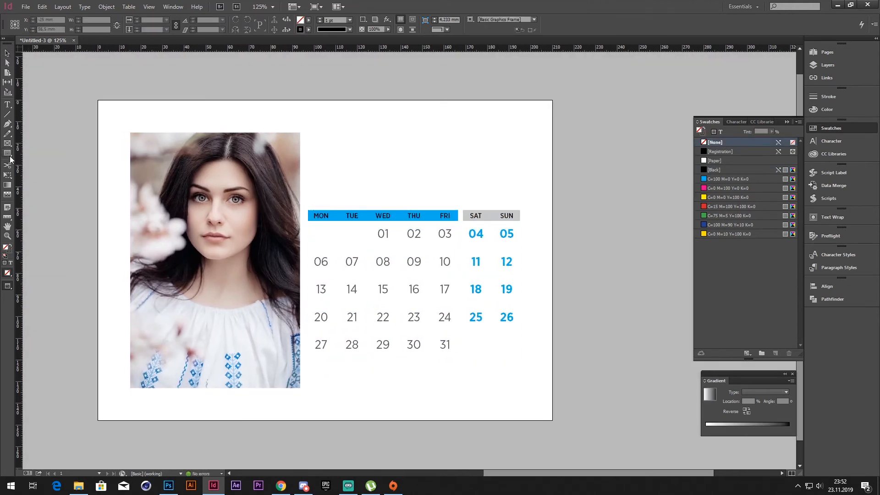
pyautogui.press('w')
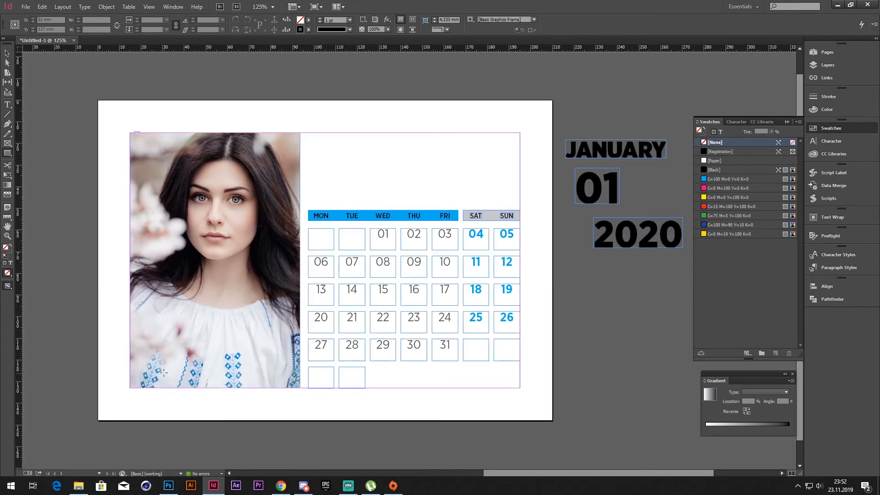
pyautogui.moveTo(162, 371); pyautogui.dragTo(261, 420)
pyautogui.press('w')
pyautogui.press('v')
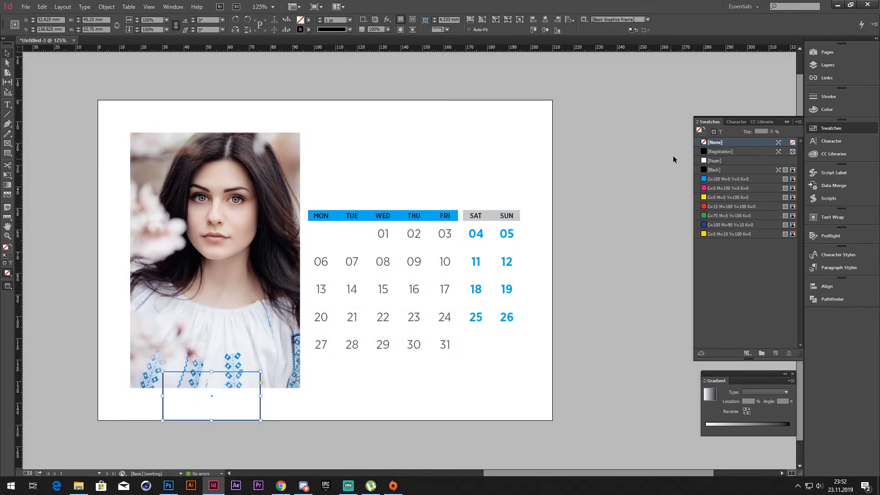
# - Fill the new rectangle below the photo with C=100 M=0 Y=0 K=0 and remove its stroke
pyautogui.click(718, 179)
pyautogui.press('x')
pyautogui.click(708, 142)
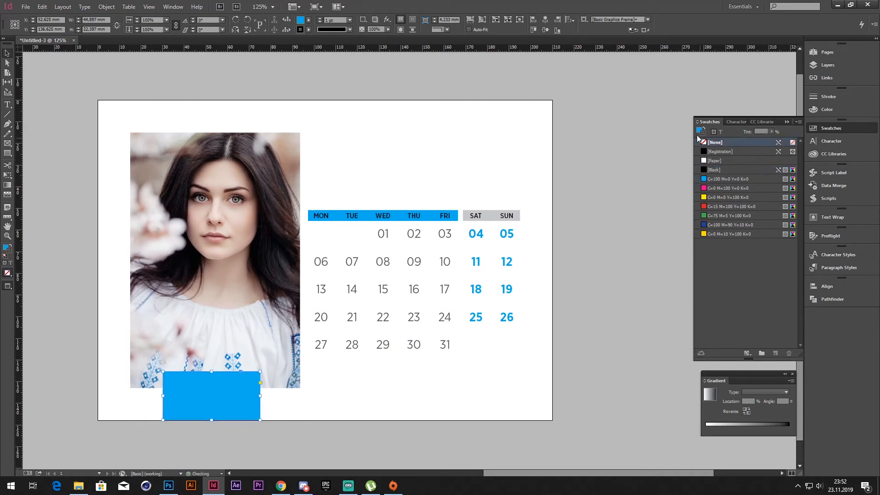
pyautogui.click(700, 133)
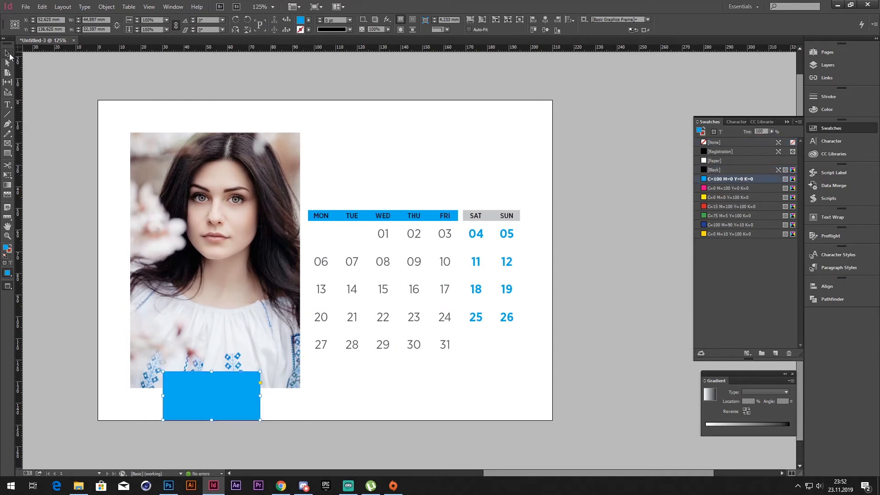
# - Centre the cyan rectangle horizontally on the portrait photo
pyautogui.click(294, 158)
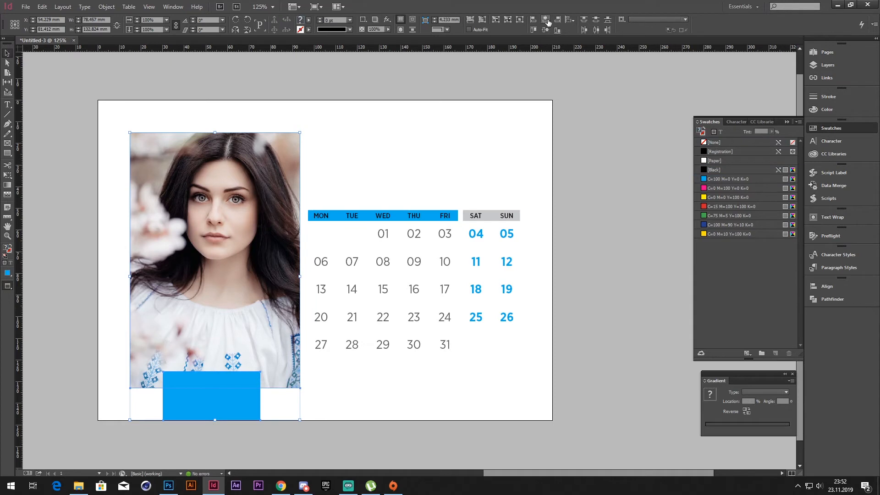
pyautogui.press('Right')
pyautogui.press('Right')
pyautogui.press('Right')
pyautogui.press('Right')
pyautogui.press('Right')
pyautogui.click(378, 99)
# - Set the cyan rectangle flush with the page's bottom edge at a height of about 20.75 mm
pyautogui.click(248, 389)
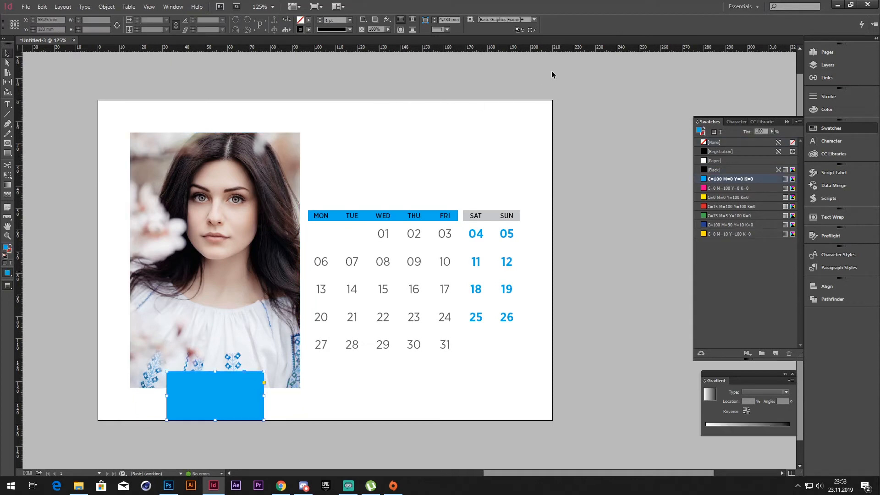
pyautogui.click(572, 20)
pyautogui.click(609, 50)
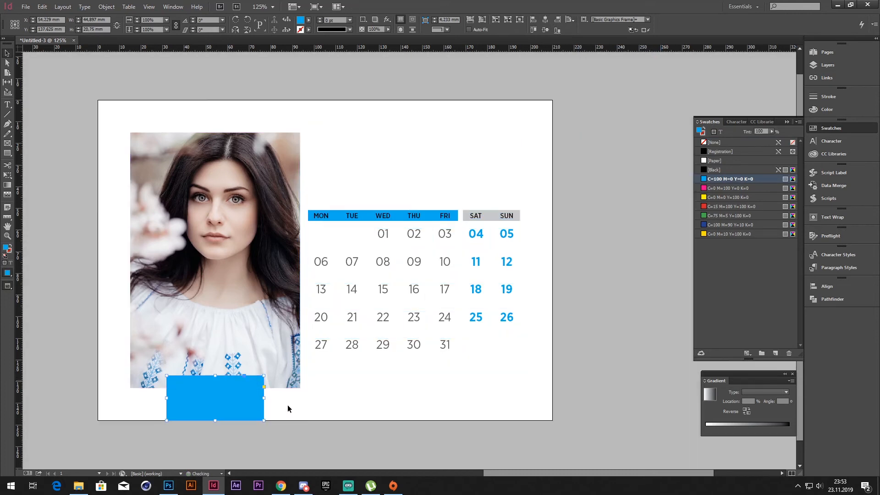
pyautogui.click(320, 408)
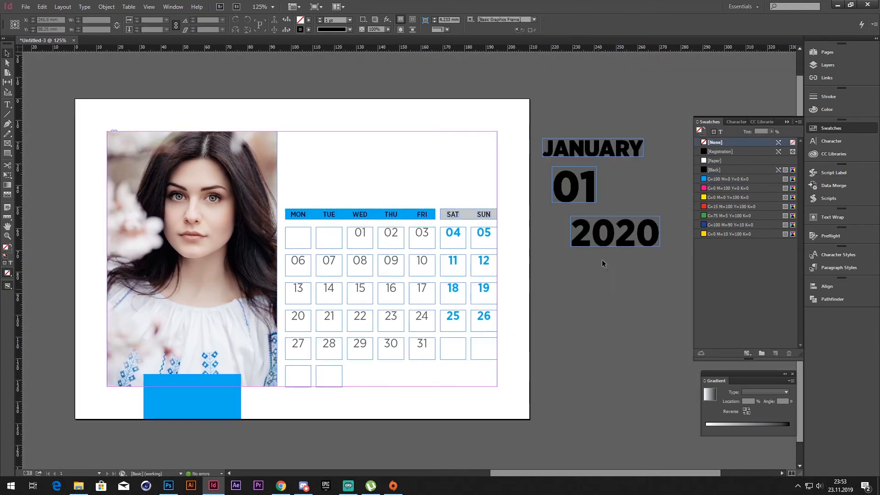
# - Move the JANUARY title from the pasteboard to just above the weekday bar, aligned with the bar's left edge
pyautogui.moveTo(596, 161); pyautogui.dragTo(338, 204)
pyautogui.press('w')
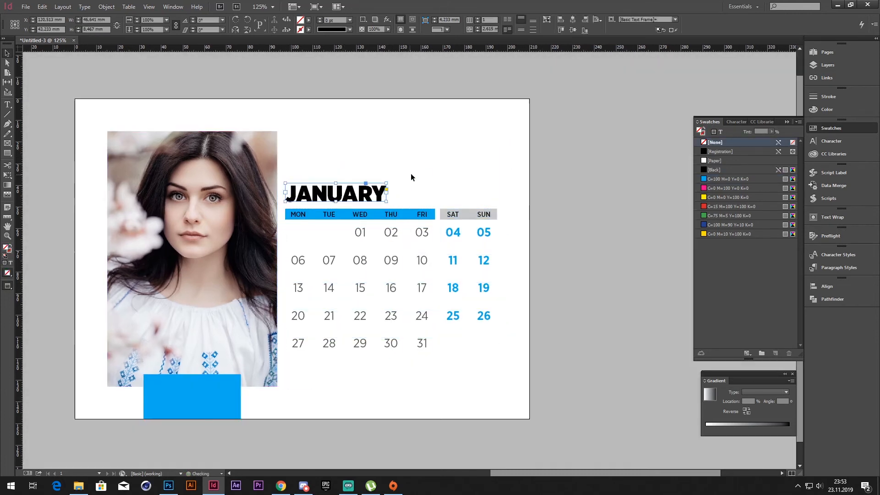
pyautogui.moveTo(359, 238); pyautogui.dragTo(407, 215)
# - Draw a text frame about 41.4 × 6.9 mm beside the cyan rectangle, below the date grid
pyautogui.moveTo(457, 431); pyautogui.dragTo(110, 245)
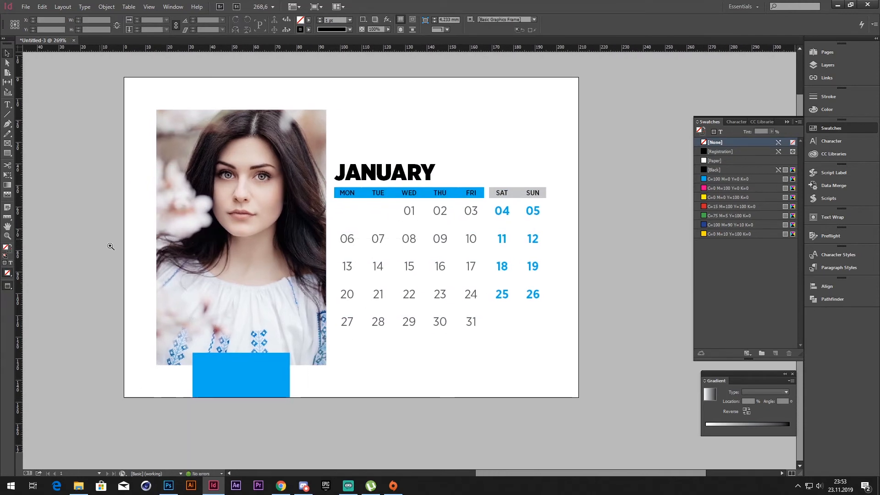
pyautogui.moveTo(378, 305); pyautogui.dragTo(339, 303)
pyautogui.press('w')
pyautogui.press('t')
pyautogui.moveTo(421, 347); pyautogui.dragTo(614, 379)
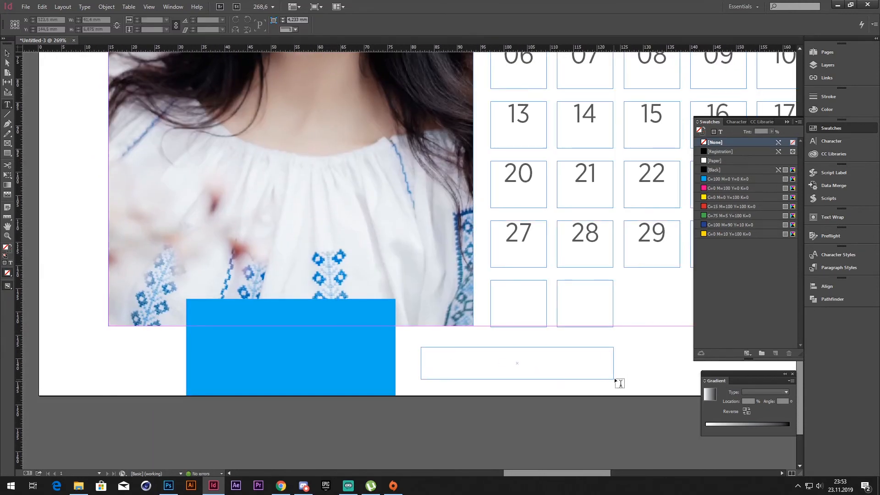
# - Enter the website address in the new text frame and set all of it in Gotham Narrow Book
pyautogui.write('www.')
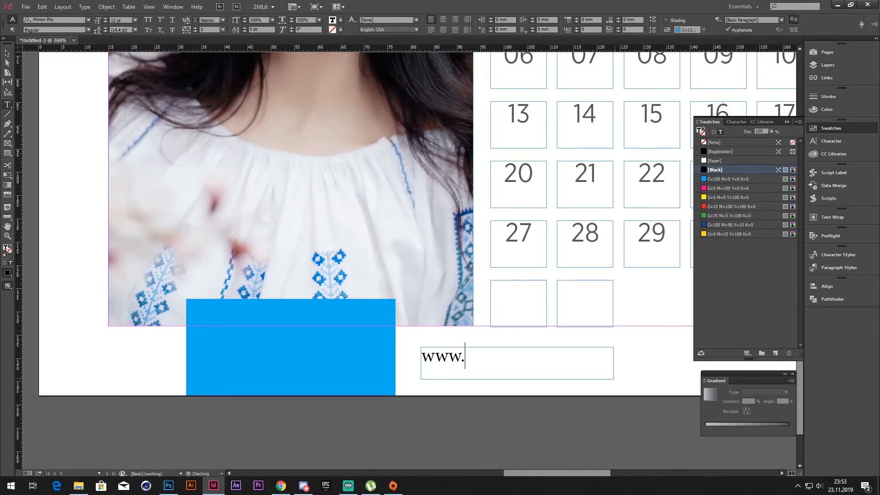
pyautogui.write('korkutaykut.com')
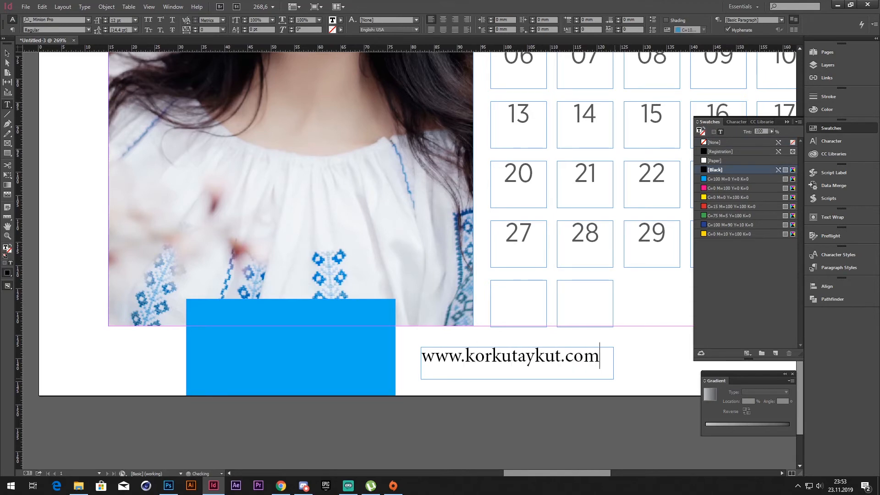
pyautogui.hotkey('ctrl', 'a')
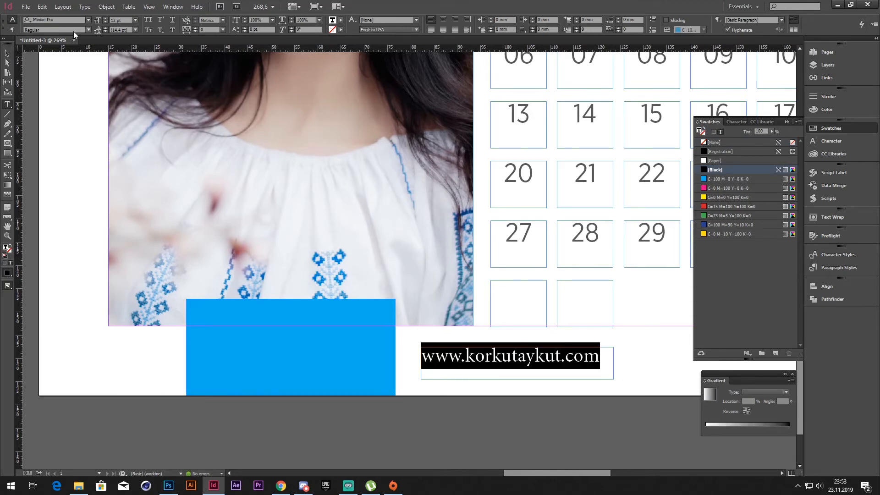
pyautogui.click(88, 20)
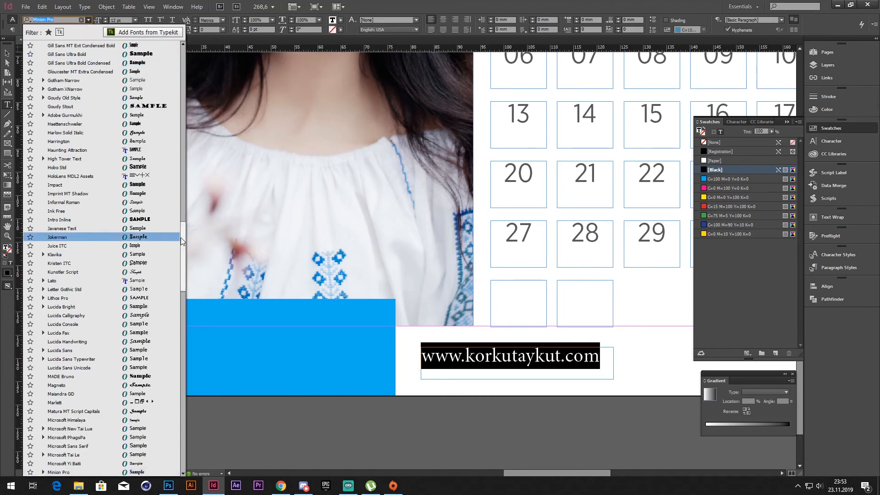
pyautogui.moveTo(182, 241); pyautogui.dragTo(184, 51)
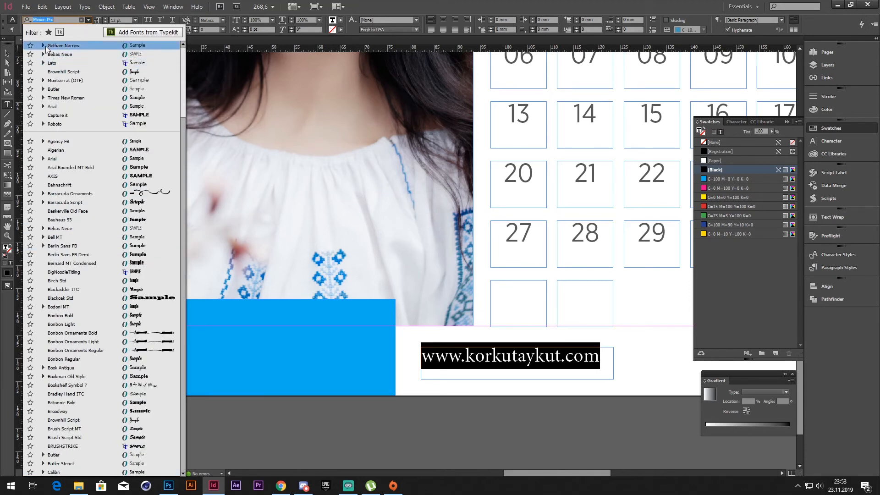
pyautogui.click(43, 46)
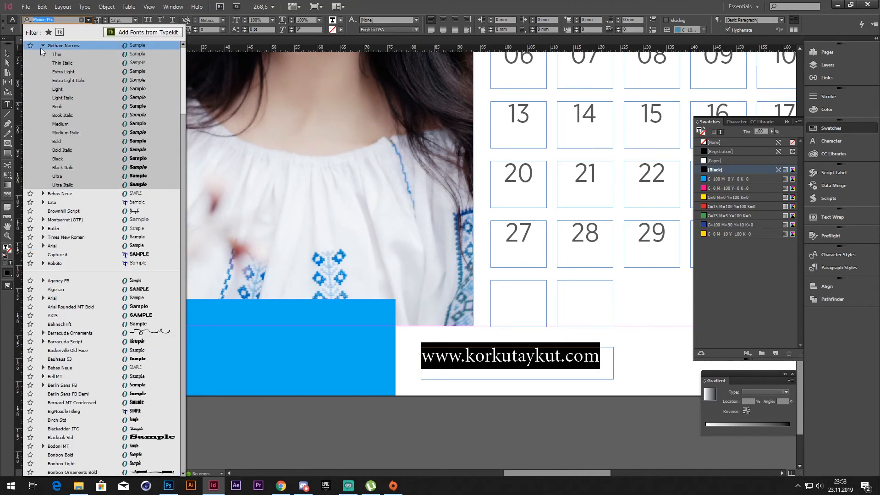
pyautogui.click(83, 106)
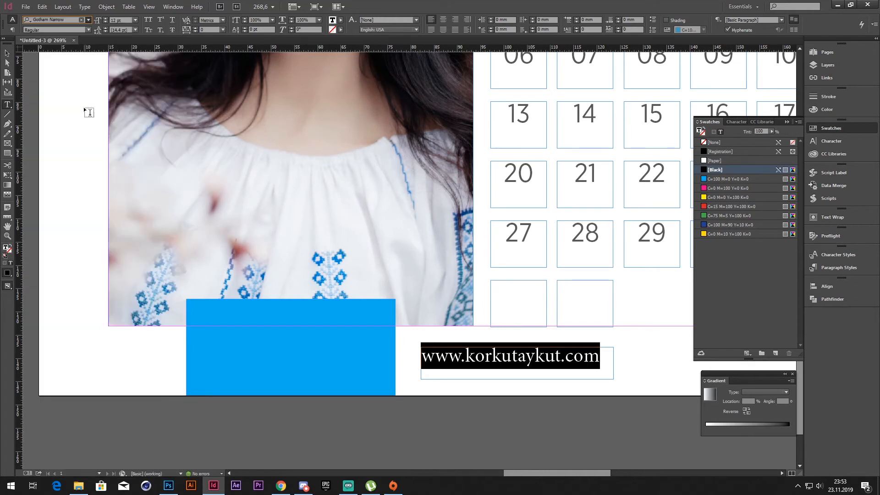
pyautogui.click(470, 356)
pyautogui.moveTo(470, 357); pyautogui.dragTo(569, 356)
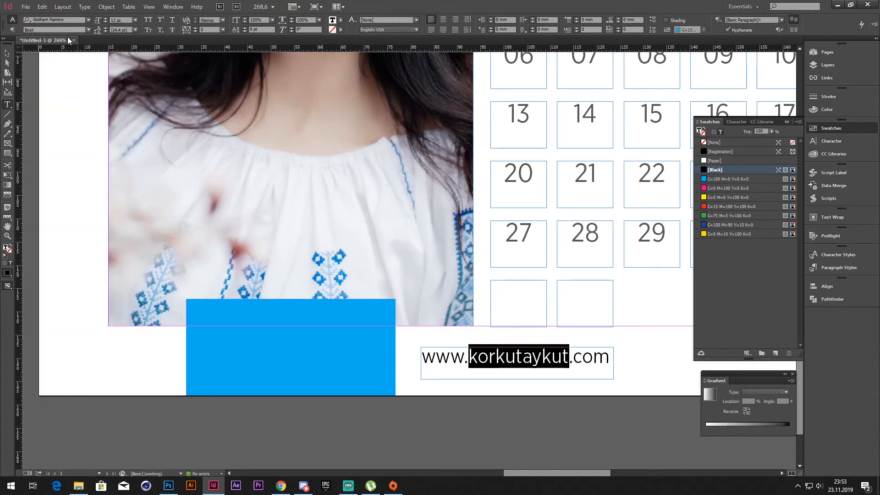
pyautogui.click(88, 29)
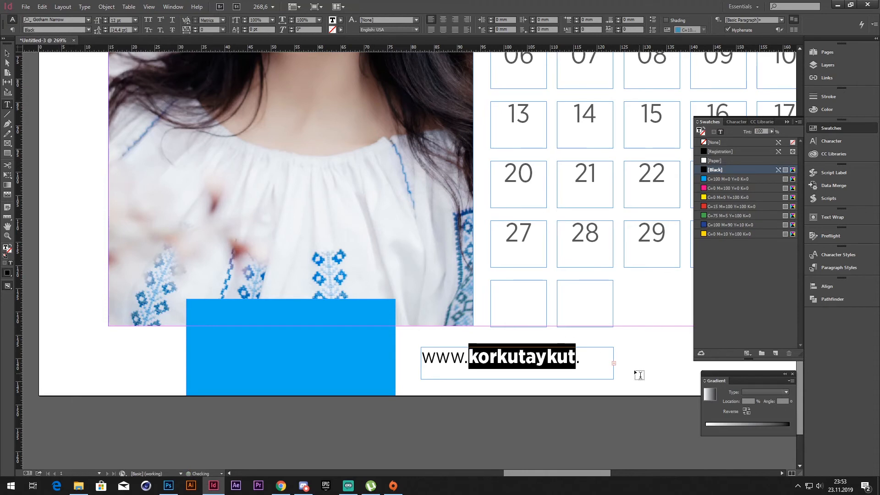
pyautogui.press('Escape')
pyautogui.moveTo(613, 380); pyautogui.dragTo(640, 381)
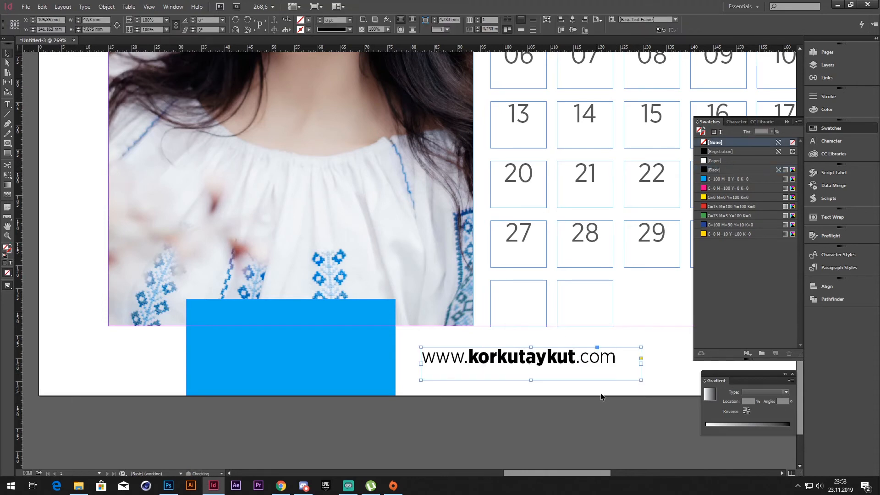
# - Fit the frame to the website text, move it onto the upper part of the cyan rectangle and centre it horizontally there
pyautogui.hotkey('ctrl', 'alt', 'c')
pyautogui.moveTo(560, 357); pyautogui.dragTo(335, 315)
pyautogui.press('w')
pyautogui.keyDown('shift'); pyautogui.click(341, 331); pyautogui.keyUp('shift')
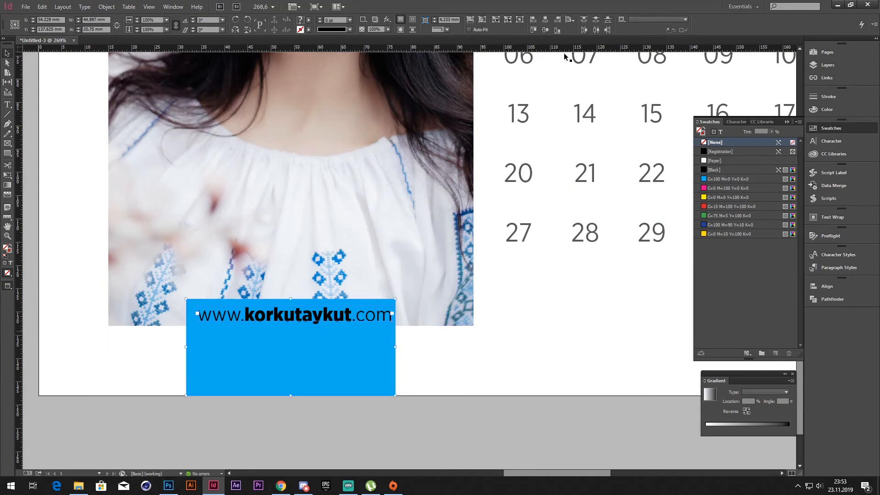
pyautogui.click(571, 19)
pyautogui.click(605, 21)
pyautogui.click(545, 20)
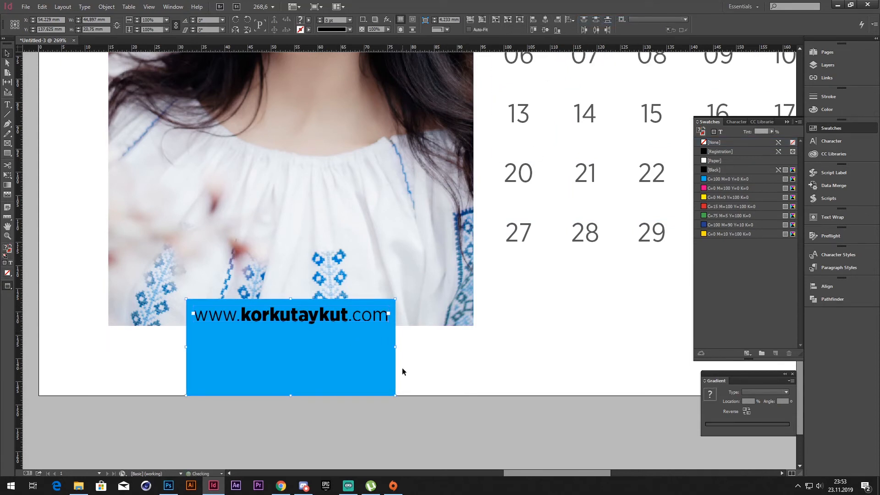
# - Colour the website text on the cyan rectangle with the Paper swatch
pyautogui.keyDown('shift'); pyautogui.click(386, 357); pyautogui.keyUp('shift')
pyautogui.click(720, 132)
pyautogui.click(698, 132)
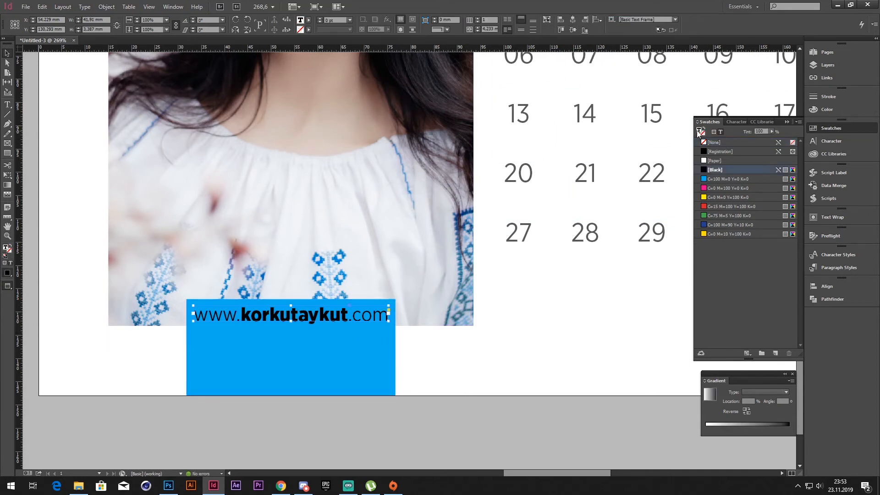
pyautogui.click(713, 159)
pyautogui.click(474, 374)
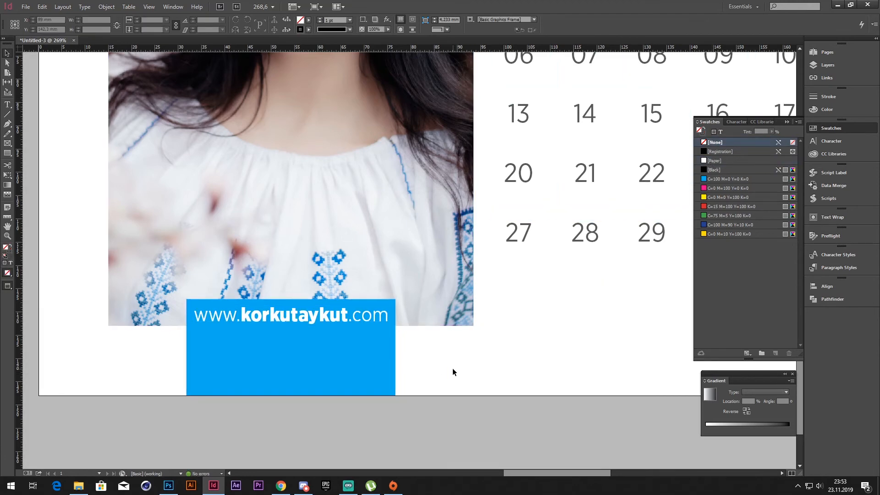
# - Move the 01 month number from the pasteboard to just above the JANUARY title, aligned with the title's left edge
pyautogui.hotkey('ctrl', '0')
pyautogui.moveTo(468, 320); pyautogui.dragTo(385, 298)
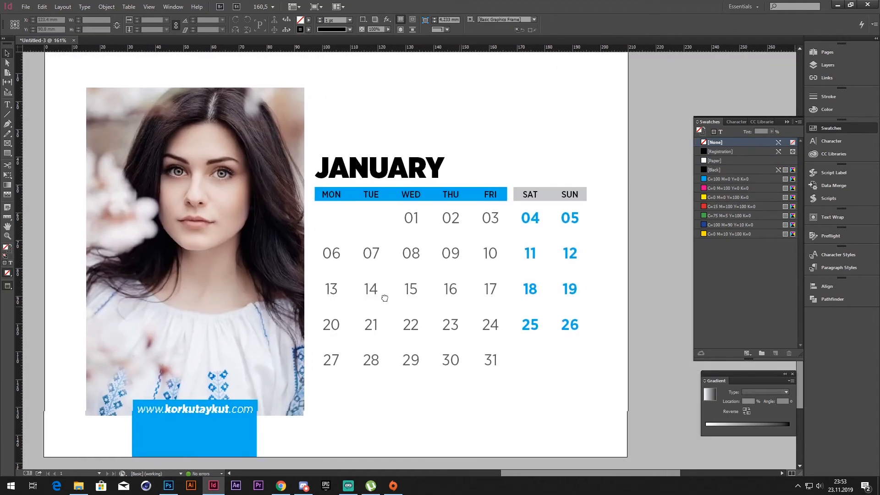
pyautogui.press('w')
pyautogui.press('w')
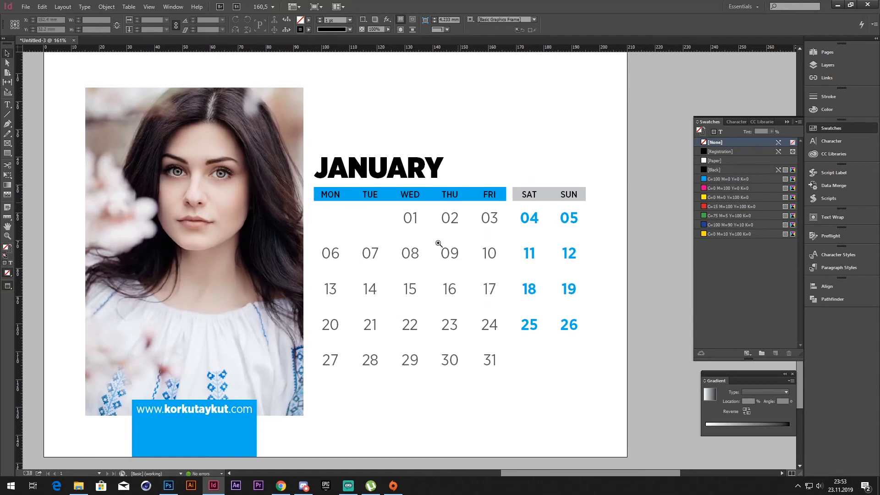
pyautogui.hotkey('ctrl', '-')
pyautogui.moveTo(445, 315); pyautogui.dragTo(418, 299)
pyautogui.press('w')
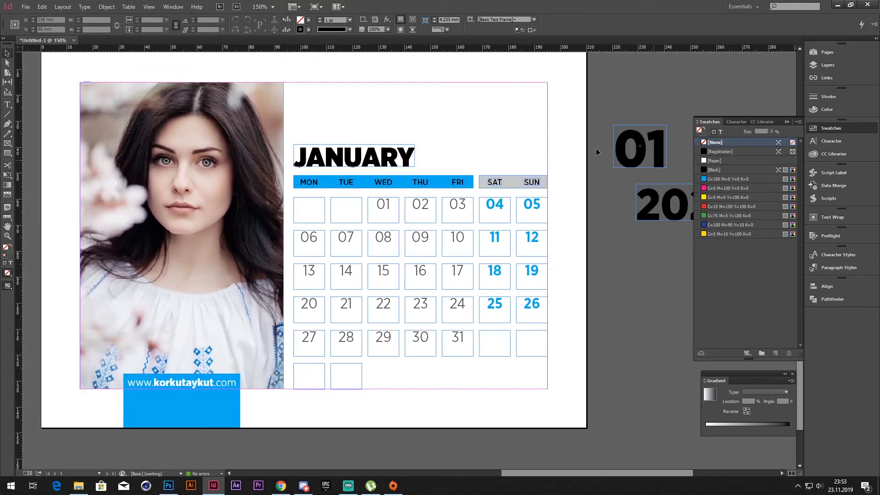
pyautogui.moveTo(663, 157); pyautogui.dragTo(342, 128)
pyautogui.press('w')
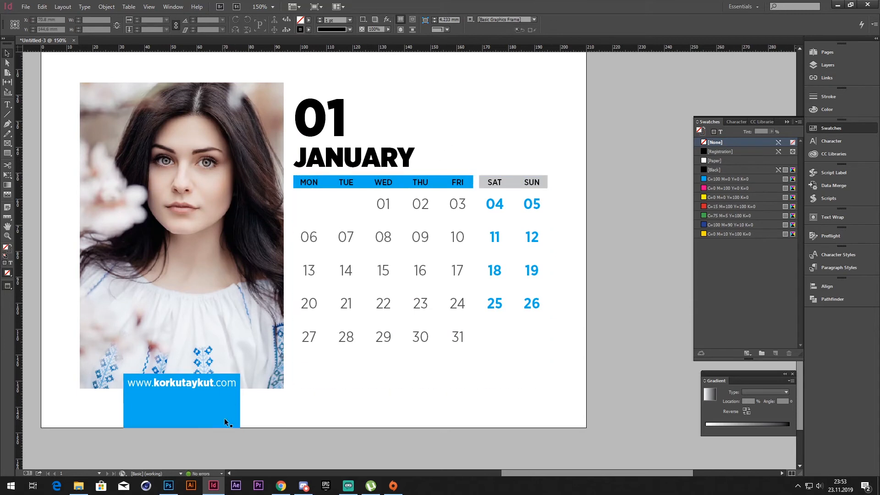
# - Place a copy of the cyan rectangle, about 29.5 × 20.75 mm, over the 01 and send it to the back with the portrait photo
pyautogui.press('w')
pyautogui.moveTo(224, 418); pyautogui.dragTo(353, 112)
pyautogui.keyDown('shift'); pyautogui.click(254, 101); pyautogui.keyUp('shift')
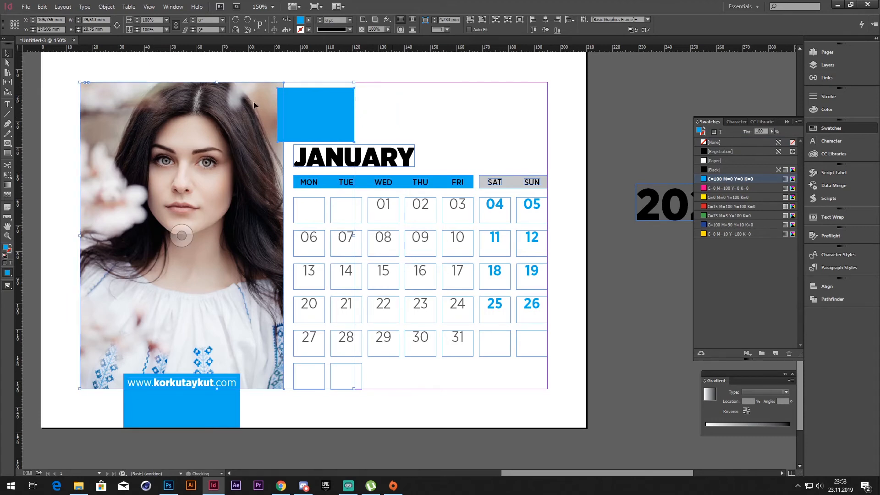
pyautogui.rightClick(254, 102)
pyautogui.click(449, 215)
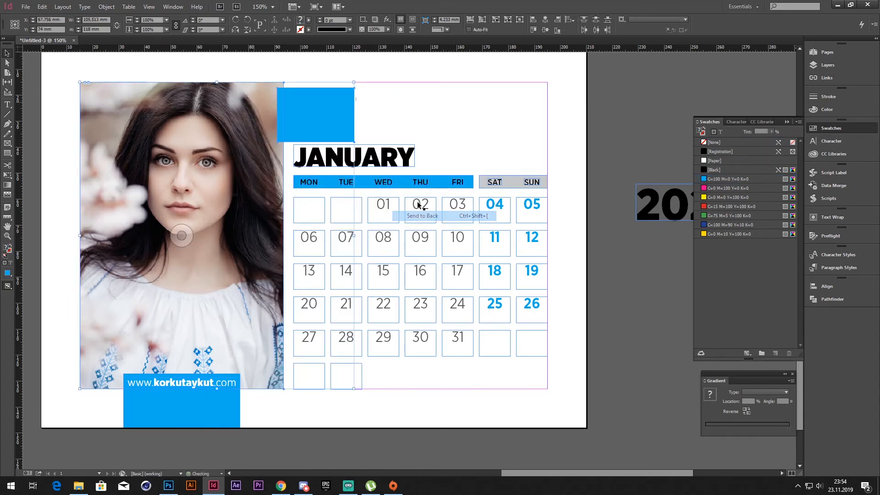
pyautogui.click(406, 114)
pyautogui.press('w')
# - Colour the 01 month number with the Paper swatch
pyautogui.doubleClick(336, 112)
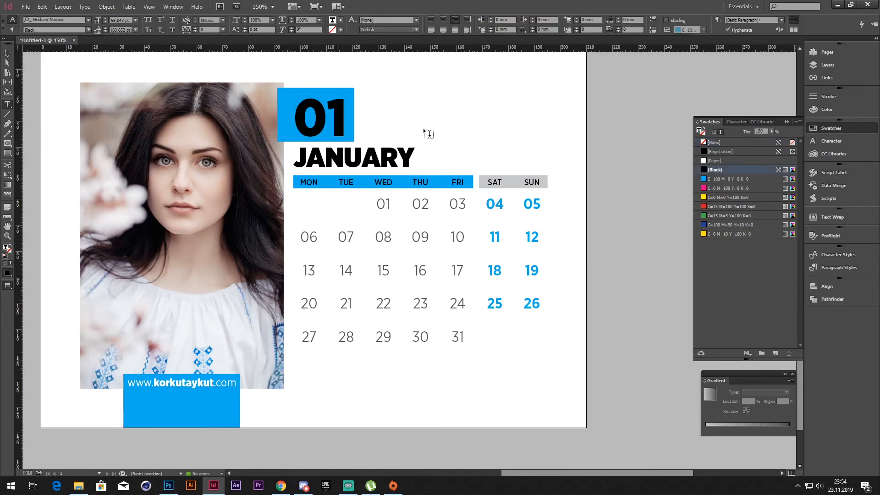
pyautogui.hotkey('ctrl', 'a')
pyautogui.click(717, 161)
pyautogui.keyDown('ctrl'); pyautogui.click(468, 117); pyautogui.keyUp('ctrl')
pyautogui.press('v')
# - Centre the 01 vertically on its cyan rectangle
pyautogui.click(334, 111)
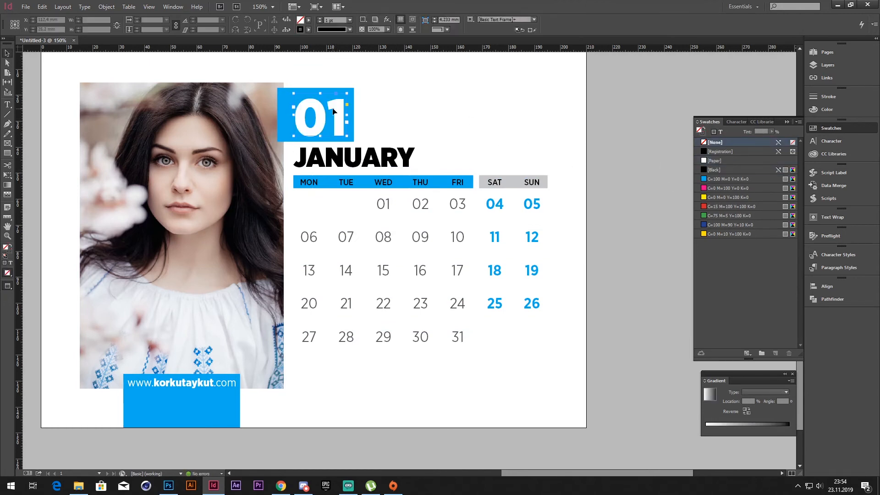
pyautogui.keyDown('shift'); pyautogui.click(283, 106); pyautogui.keyUp('shift')
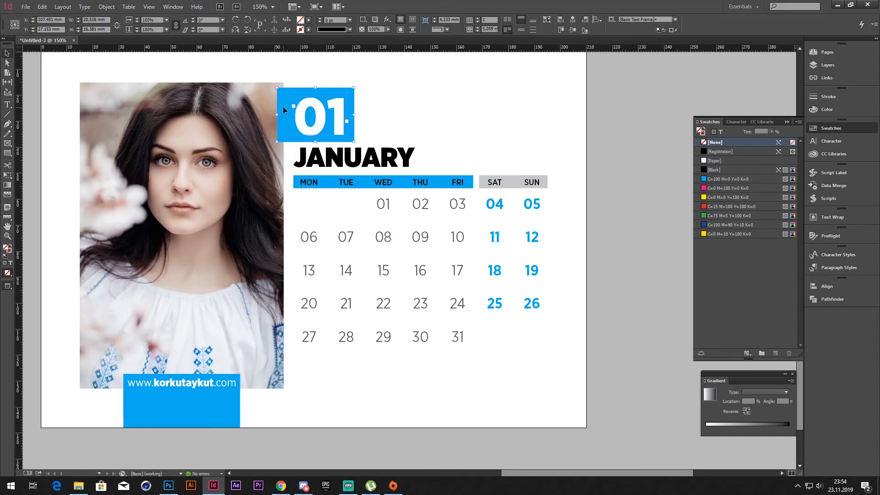
pyautogui.click(545, 30)
pyautogui.click(495, 105)
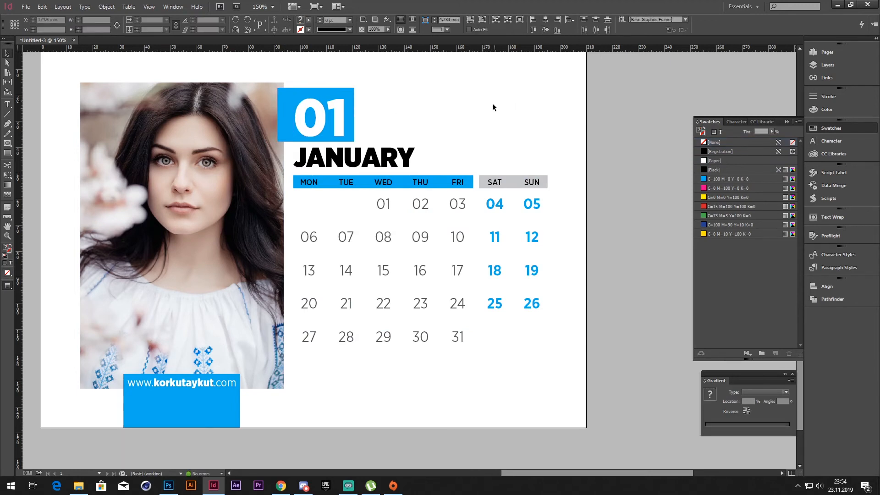
# - Nudge the JANUARY title down towards the weekday bar, to a Y position of about 44.3 mm
pyautogui.click(397, 157)
pyautogui.press('w')
pyautogui.press('Down')
pyautogui.press('Down')
pyautogui.press('Down')
pyautogui.press('Down')
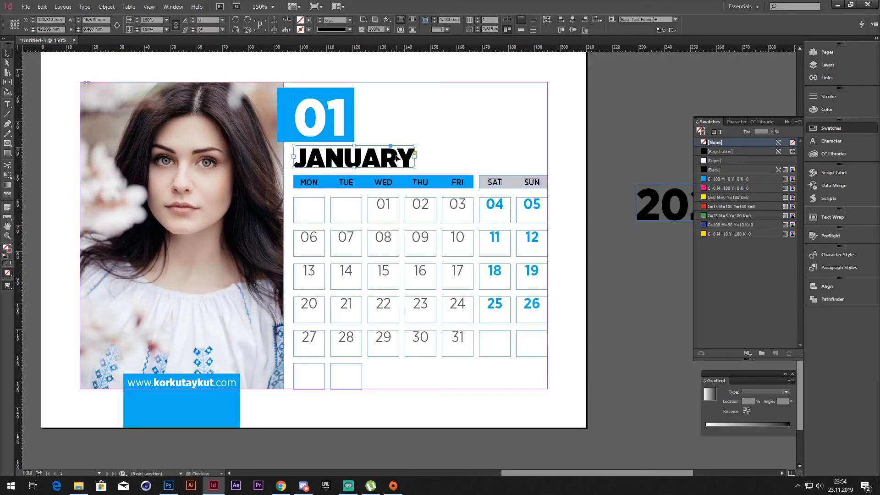
pyautogui.press('w')
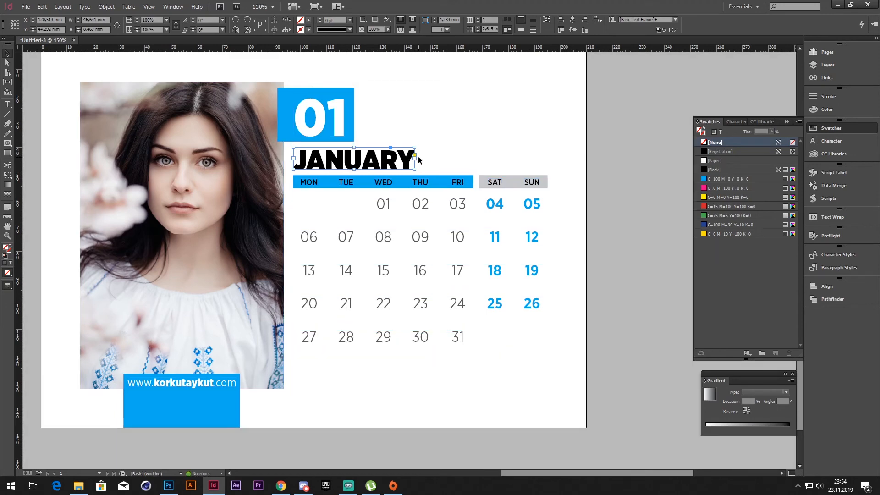
# - Move the 2020 from the pasteboard to above the SAT and SUN bar, aligned with the bar's right edge
pyautogui.click(480, 169)
pyautogui.scroll(-1, 464, 169)
pyautogui.moveTo(462, 169); pyautogui.dragTo(407, 205)
pyautogui.press('w')
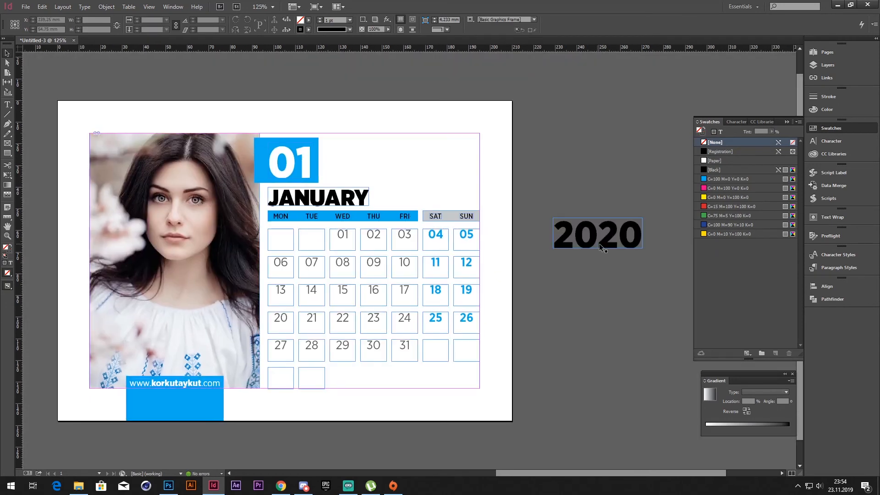
pyautogui.moveTo(599, 243); pyautogui.dragTo(439, 155)
pyautogui.press('w')
pyautogui.moveTo(442, 191); pyautogui.dragTo(463, 182)
pyautogui.click(472, 150)
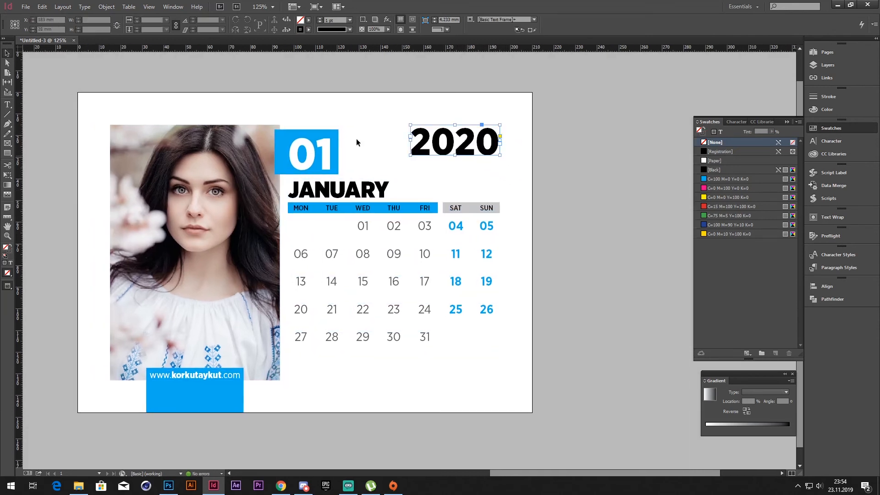
# - Centre the 2020 vertically on the cyan rectangle behind the 01
pyautogui.keyDown('shift'); pyautogui.click(312, 132); pyautogui.keyUp('shift')
pyautogui.click(559, 30)
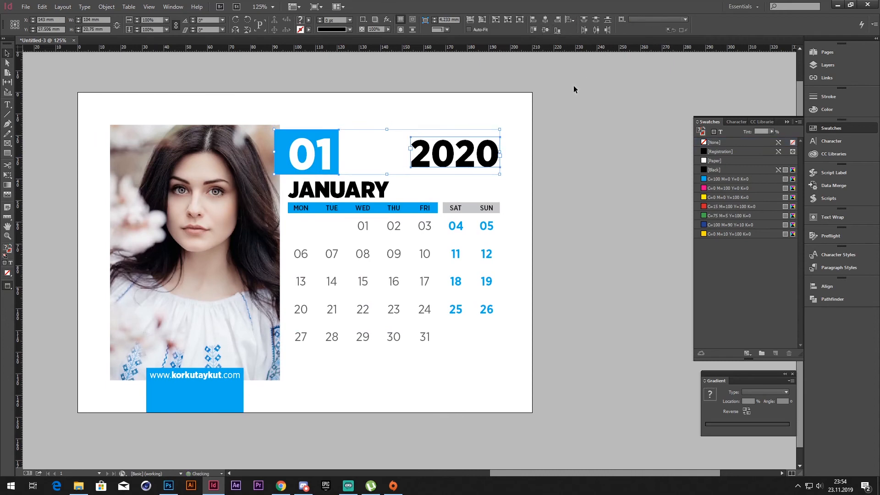
pyautogui.click(588, 193)
# - Scale the 2020 down proportionally to about two thirds of its size, keeping its upper-right corner in place
pyautogui.press('w')
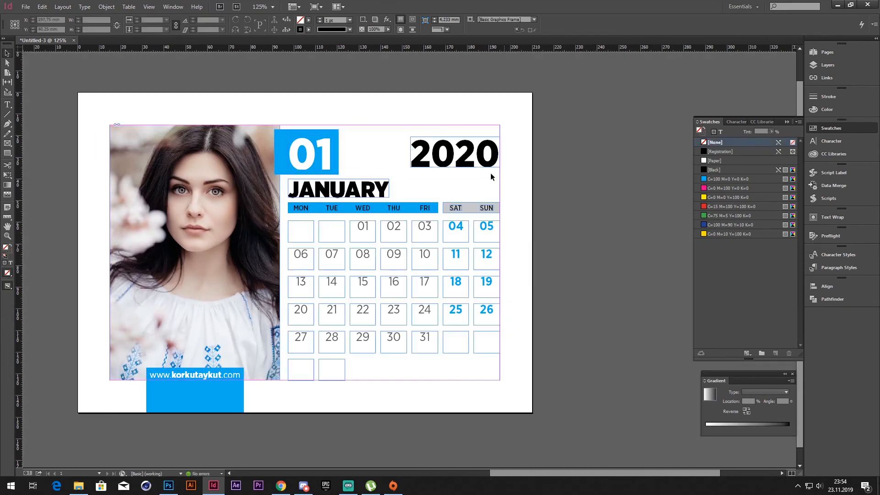
pyautogui.click(492, 166)
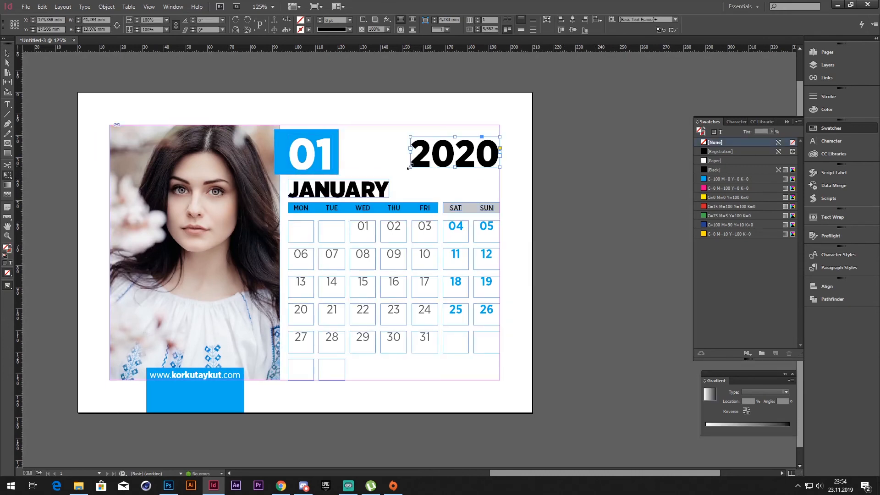
pyautogui.moveTo(410, 167); pyautogui.dragTo(450, 171)
pyautogui.press('w')
pyautogui.click(395, 172)
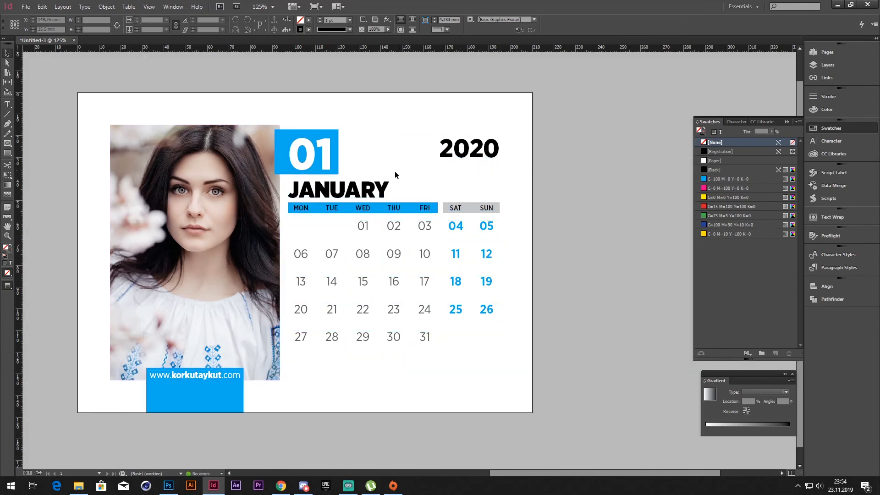
# - Move the 01 and its cyan rectangle up flush with the photo's top edge, and raise the JANUARY title slightly
pyautogui.press('w')
pyautogui.press('w')
pyautogui.click(327, 154)
pyautogui.press('w')
pyautogui.moveTo(325, 151); pyautogui.dragTo(327, 146)
pyautogui.press('w')
pyautogui.click(380, 168)
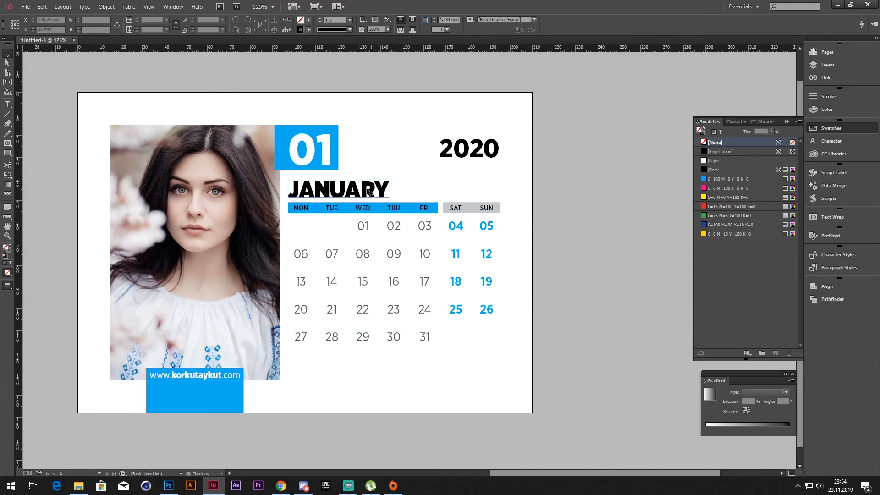
pyautogui.moveTo(366, 190); pyautogui.dragTo(367, 188)
pyautogui.click(459, 165)
# - Enlarge the 2020 proportionally and place it in the upper-right corner of the page margins
pyautogui.press('w')
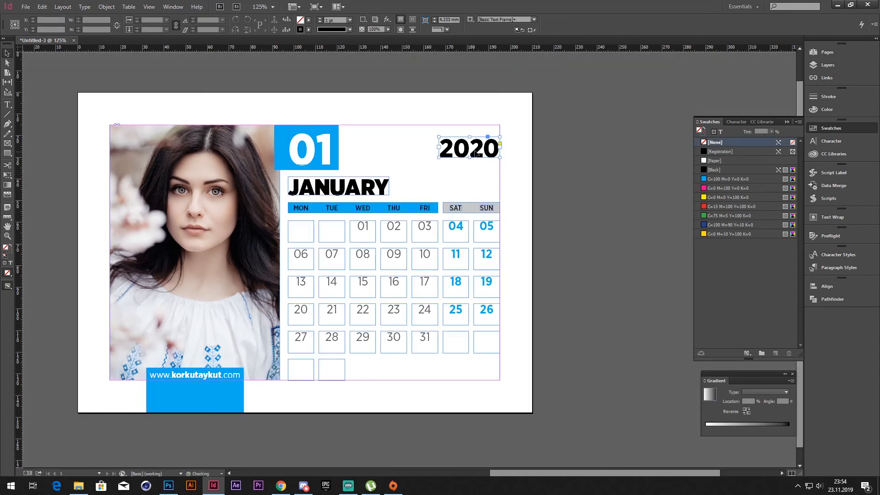
pyautogui.moveTo(481, 149); pyautogui.dragTo(422, 151)
pyautogui.press('e')
pyautogui.press('w')
pyautogui.press('v')
pyautogui.click(455, 177)
pyautogui.moveTo(421, 181); pyautogui.dragTo(446, 179)
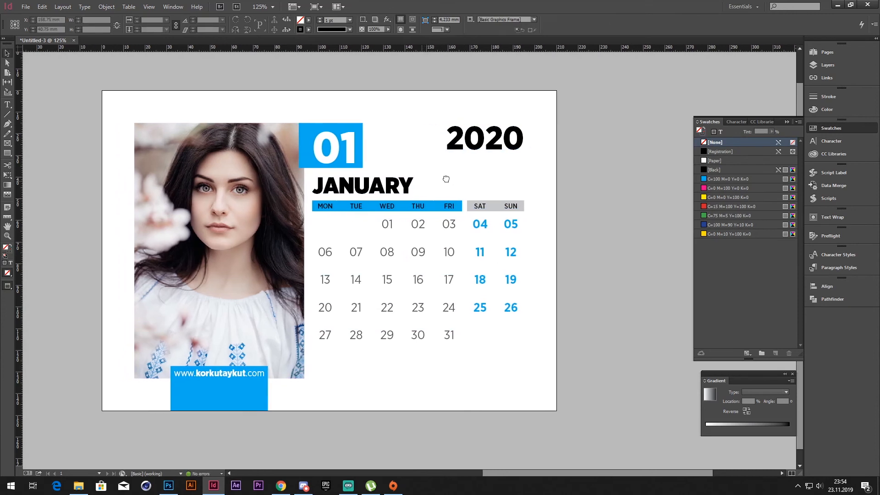
# - Rotate the 2020 by 90 degrees so that it reads vertically from bottom to top
pyautogui.press('w')
pyautogui.press('w')
pyautogui.press('w')
pyautogui.click(494, 146)
pyautogui.press('e')
pyautogui.moveTo(526, 179); pyautogui.dragTo(538, 93)
# - Move the rotated 2020 into the upper-right corner of the margins and scale it to fit above the SUN header
pyautogui.press('v')
pyautogui.moveTo(493, 127); pyautogui.dragTo(516, 154)
pyautogui.press('e')
pyautogui.moveTo(498, 201); pyautogui.dragTo(506, 191)
pyautogui.press('w')
pyautogui.press('v')
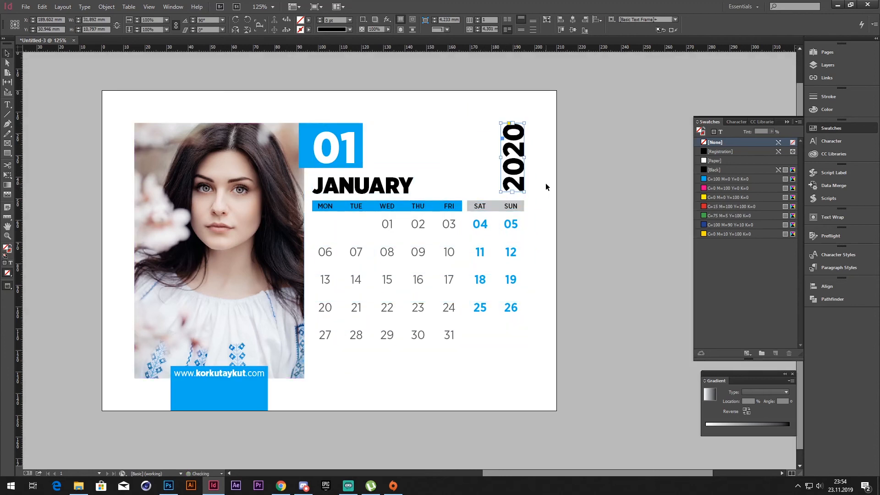
pyautogui.click(546, 185)
# - Set the tint of the black 2020 text to 40%
pyautogui.doubleClick(514, 157)
pyautogui.hotkey('ctrl', 'a')
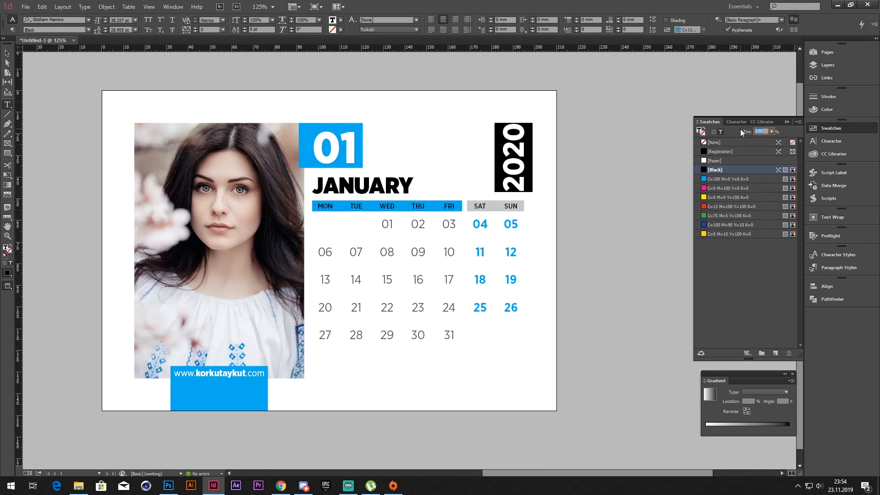
pyautogui.write('40')
pyautogui.press('Return')
pyautogui.press('Escape')
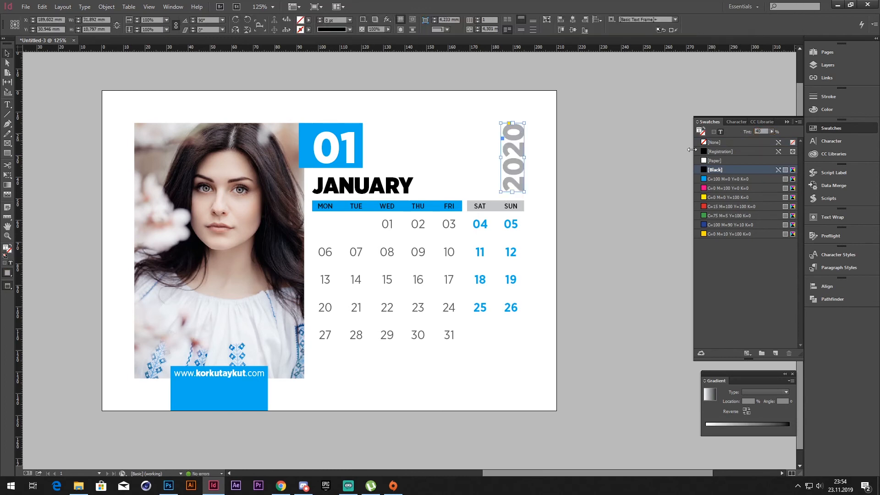
# - Lighten the 2020 text to a 30% tint of black
pyautogui.press('t')
pyautogui.click(715, 169)
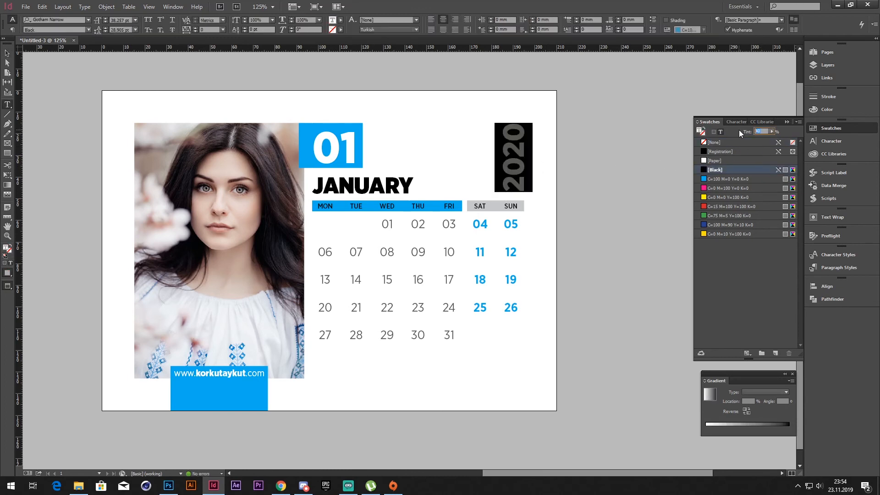
pyautogui.write('30')
pyautogui.press('Return')
pyautogui.press('Escape')
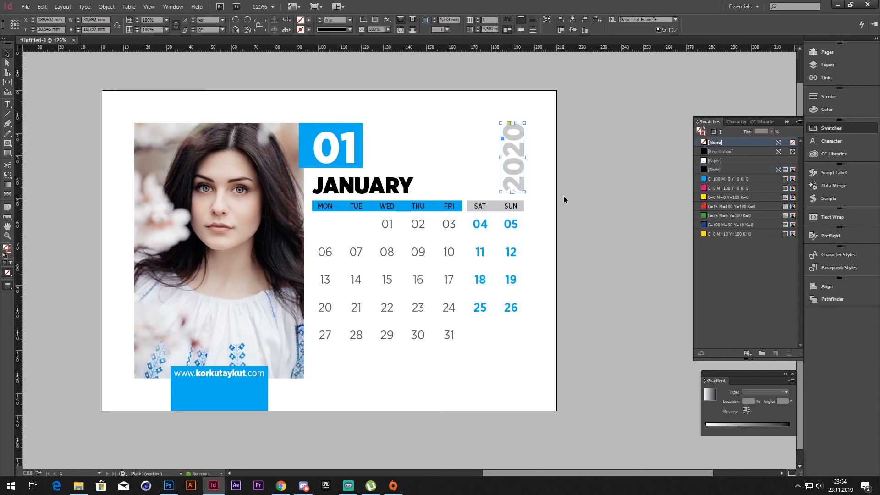
pyautogui.click(564, 197)
# - Examine the overall page layout, the date grid and the list of character styles
pyautogui.scroll(-1, 482, 223)
pyautogui.moveTo(482, 223)
pyautogui.mouseDown()
pyautogui.moveTo(438, 240)
pyautogui.moveTo(485, 237)
pyautogui.mouseUp()
pyautogui.click(509, 242)
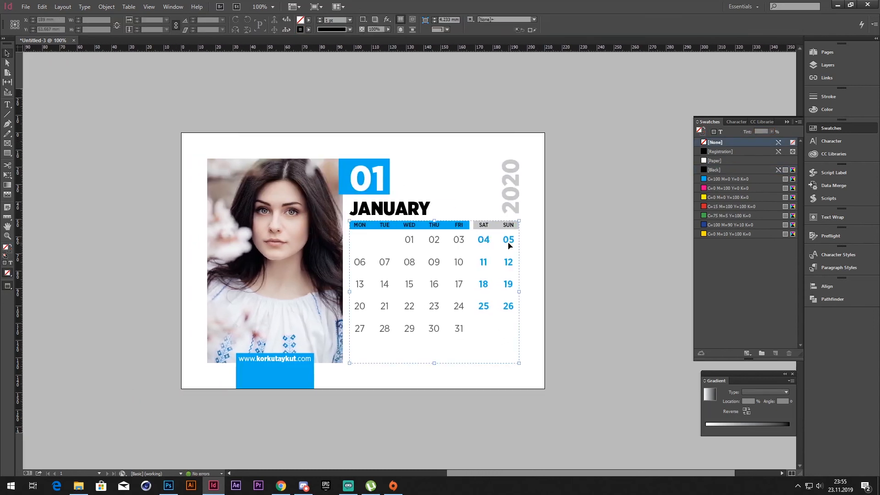
pyautogui.hotkey('ctrl', 'shift', 'g')
pyautogui.click(563, 249)
pyautogui.click(825, 254)
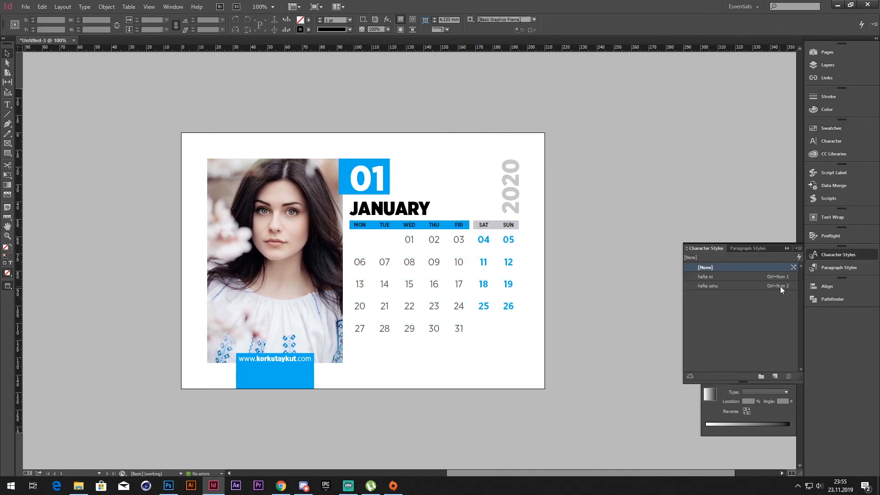
pyautogui.press('w')
pyautogui.press('w')
pyautogui.moveTo(649, 282); pyautogui.dragTo(633, 282)
pyautogui.moveTo(563, 401); pyautogui.dragTo(144, 112)
pyautogui.moveTo(373, 258); pyautogui.dragTo(356, 255)
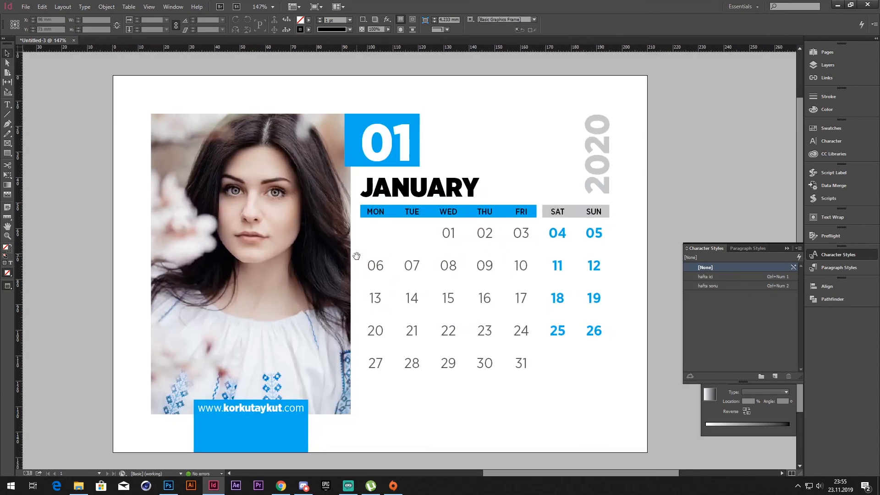
pyautogui.moveTo(587, 344); pyautogui.dragTo(555, 344)
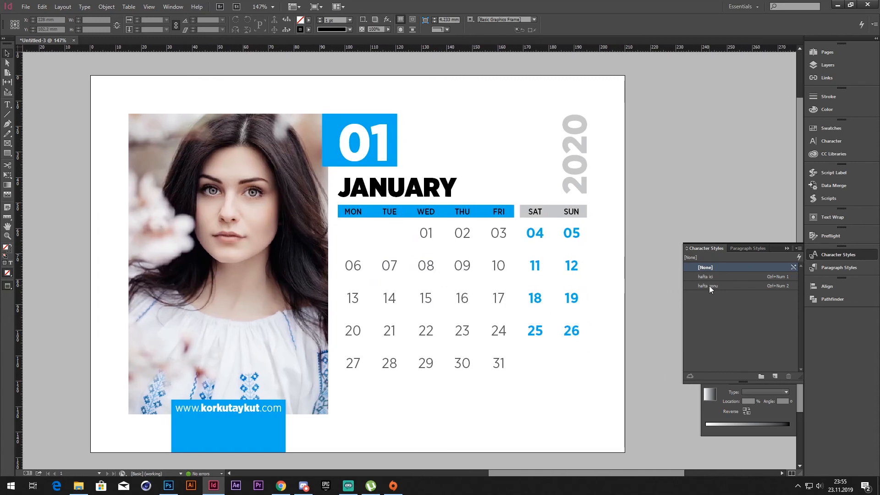
# - Redefine the cyan swatch used by the header bars and blocks as red, C=0 M=100 Y=100 K=0
pyautogui.press('F5')
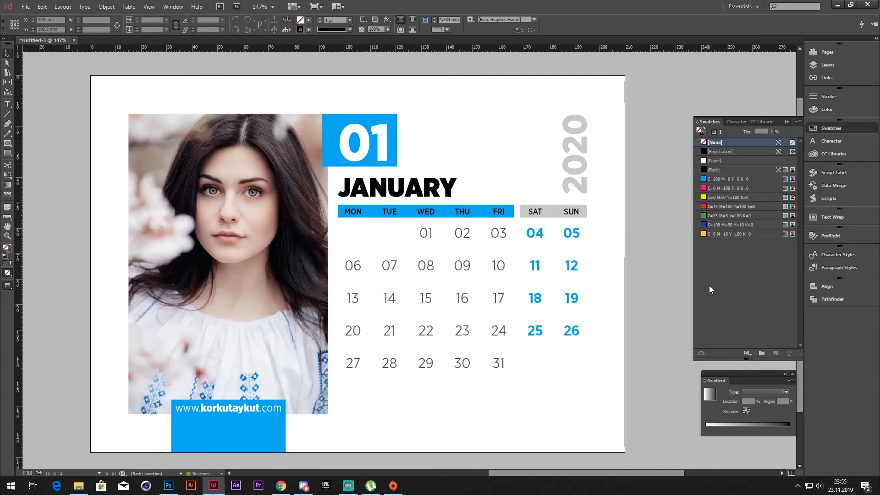
pyautogui.doubleClick(705, 180)
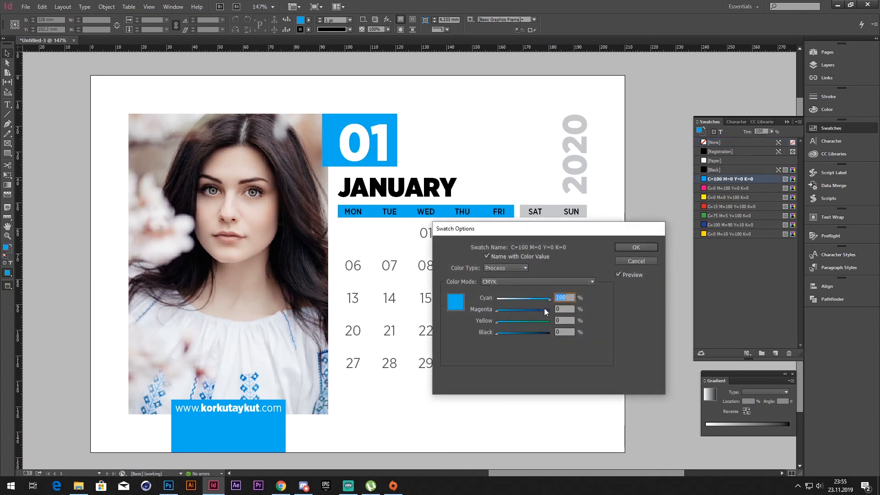
pyautogui.write('0')
pyautogui.moveTo(533, 309); pyautogui.dragTo(593, 312)
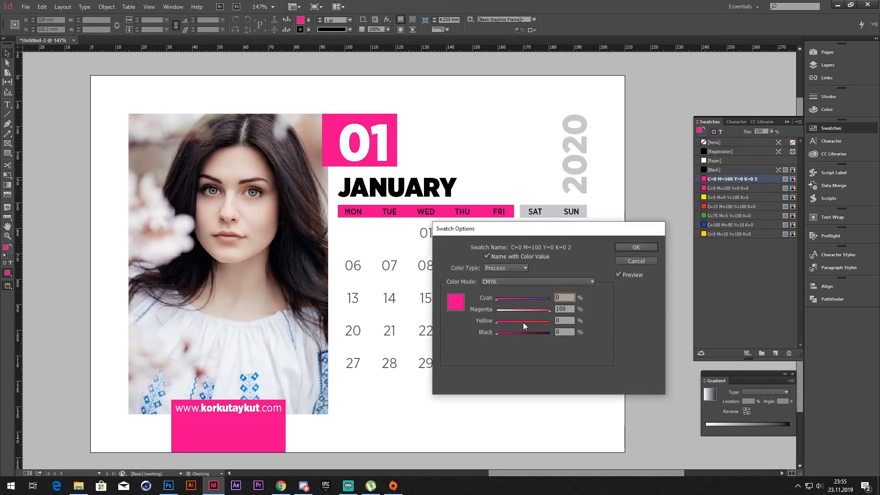
pyautogui.moveTo(550, 233); pyautogui.dragTo(537, 307)
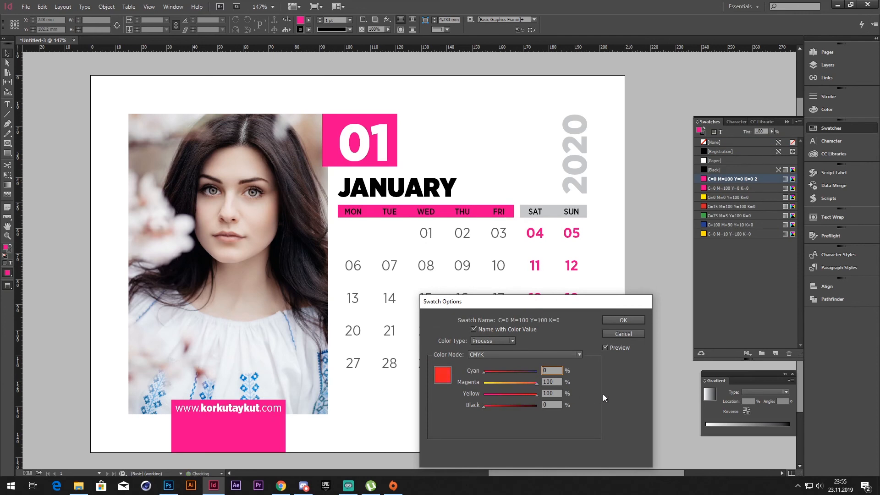
pyautogui.click(622, 320)
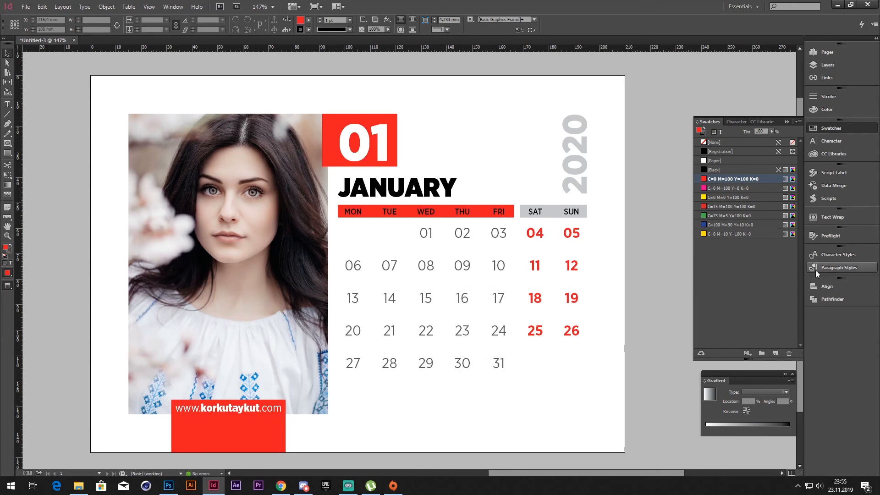
# - Set the character colour of the hafta sonu character style to C=100 M=90 Y=10 K=0
pyautogui.click(823, 256)
pyautogui.doubleClick(719, 284)
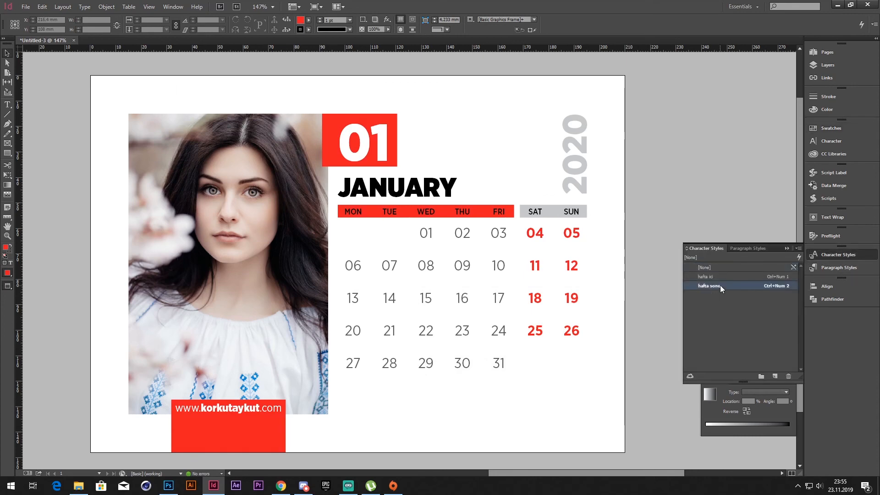
pyautogui.click(212, 122)
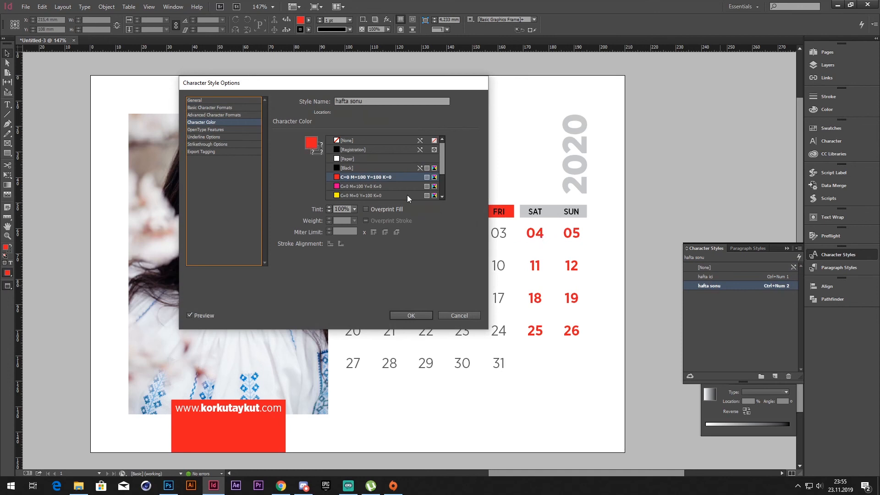
pyautogui.moveTo(441, 160); pyautogui.dragTo(442, 179)
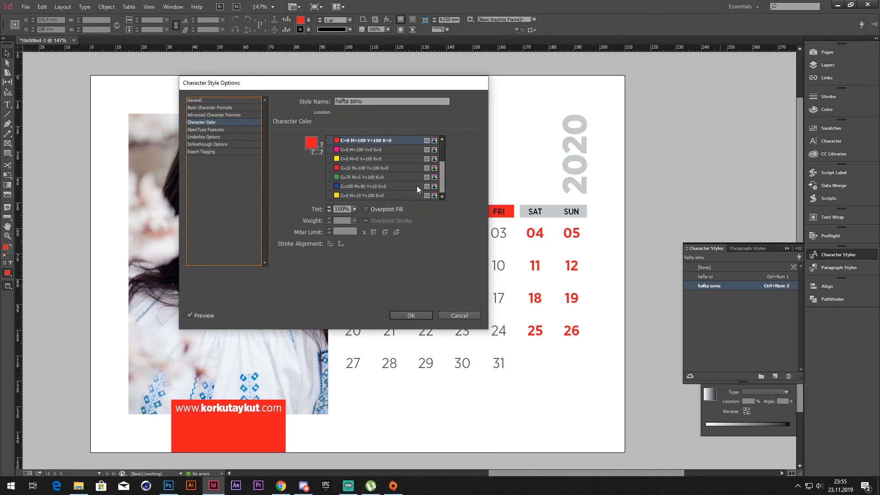
pyautogui.click(370, 186)
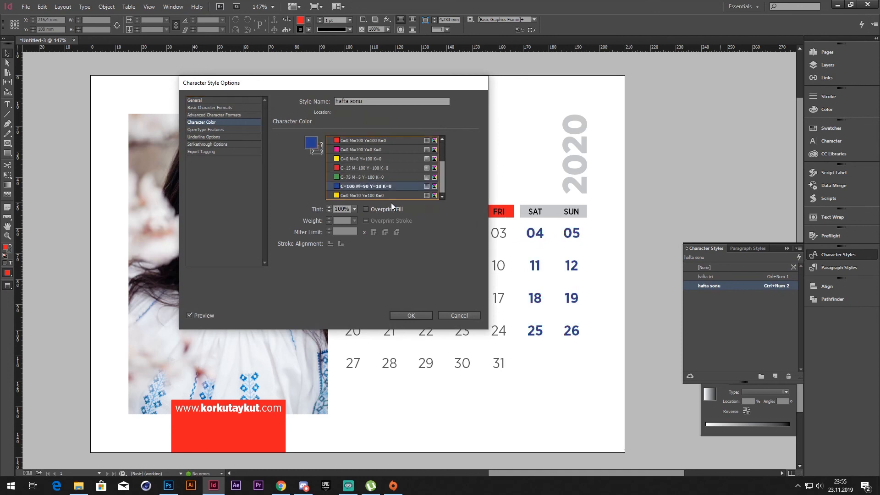
# - Try green, yellow, magenta, black and C=15 M=100 Y=100 K=0 red as the hafta sonu style's character colour
pyautogui.click(356, 178)
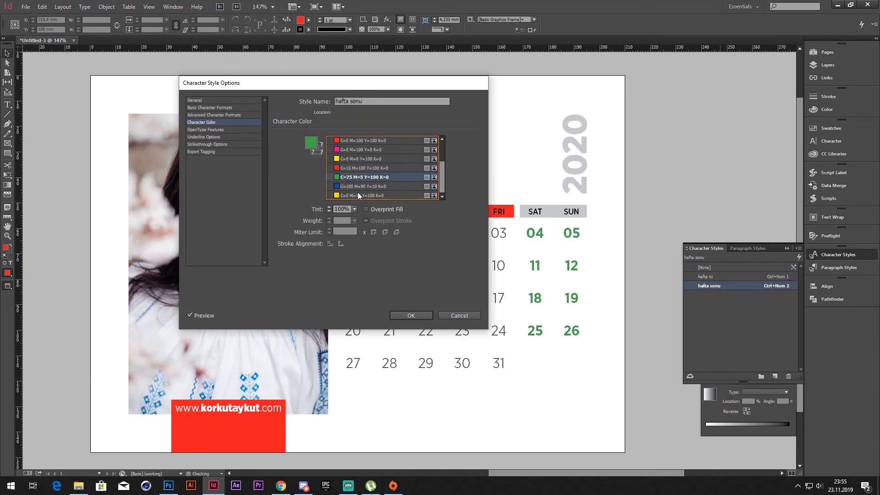
pyautogui.click(358, 194)
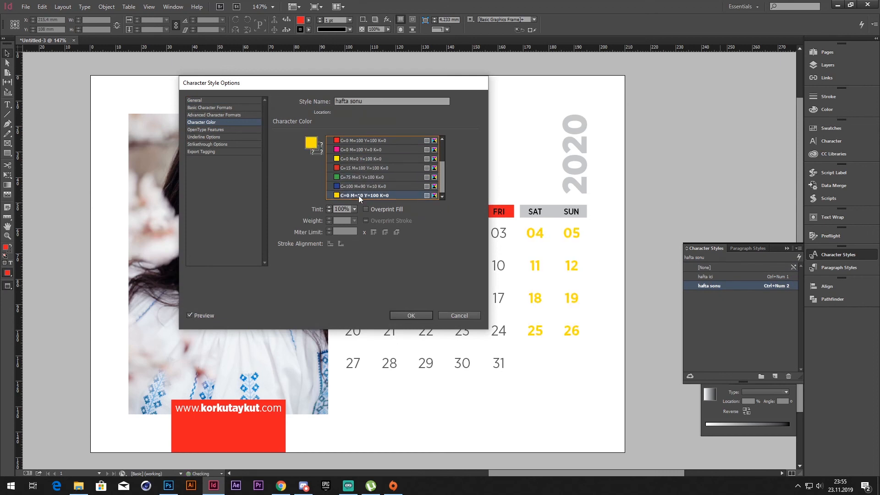
pyautogui.click(358, 152)
pyautogui.moveTo(442, 184); pyautogui.dragTo(442, 168)
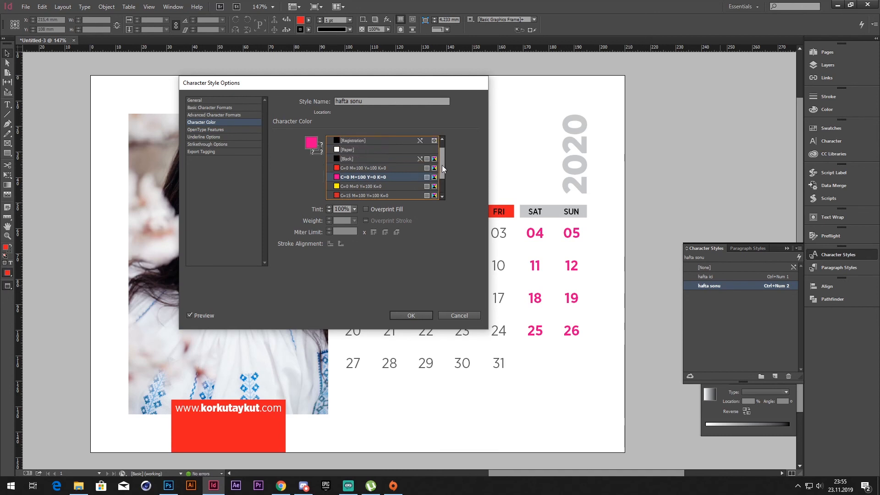
pyautogui.click(356, 165)
pyautogui.click(349, 159)
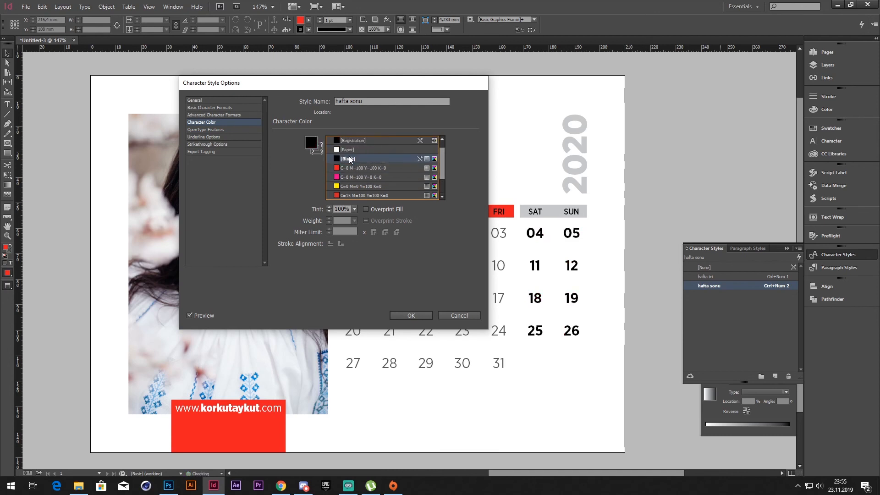
pyautogui.click(353, 194)
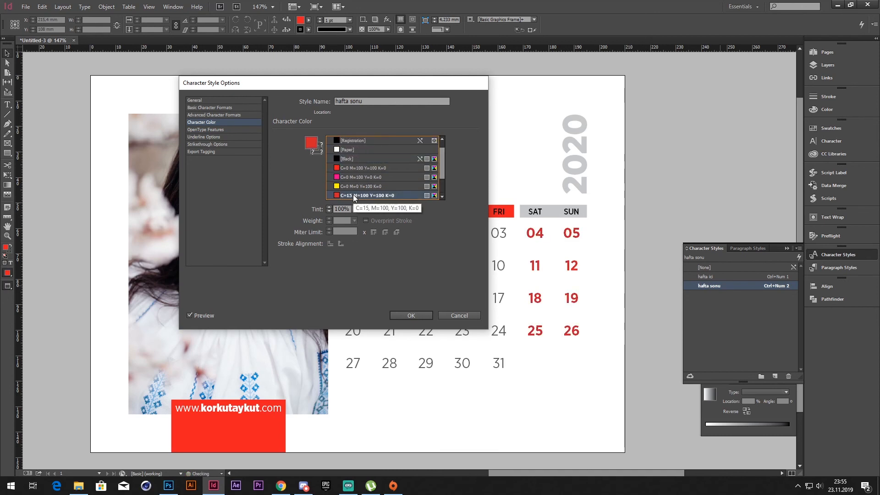
# - Return the hafta sonu style's colour to dark blue C=100 M=90 Y=10 K=0 and apply the style change
pyautogui.scroll(-2, 357, 188)
pyautogui.click(360, 195)
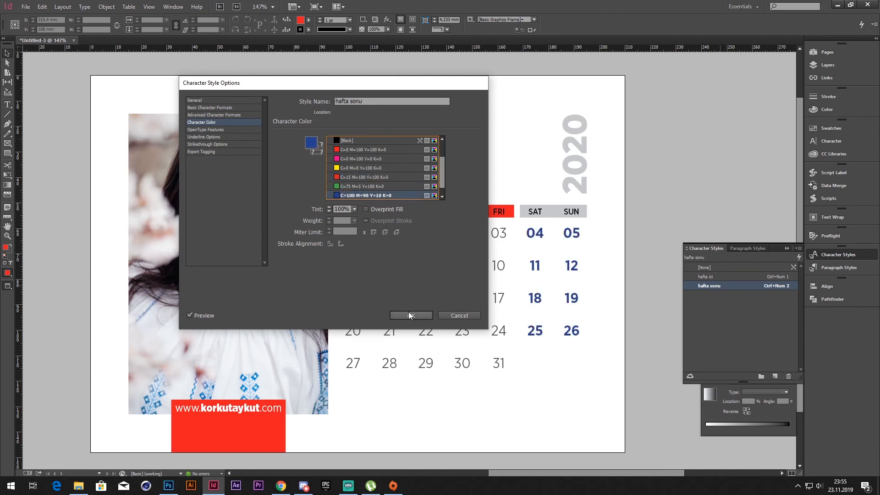
pyautogui.click(409, 315)
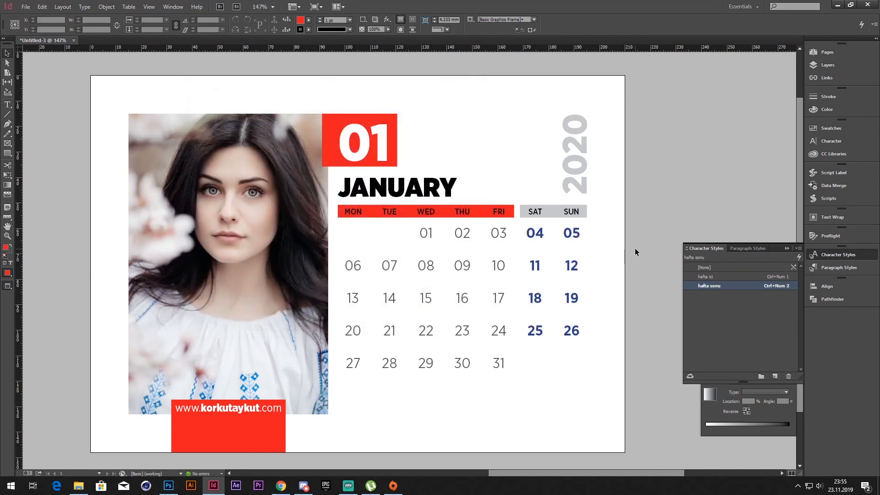